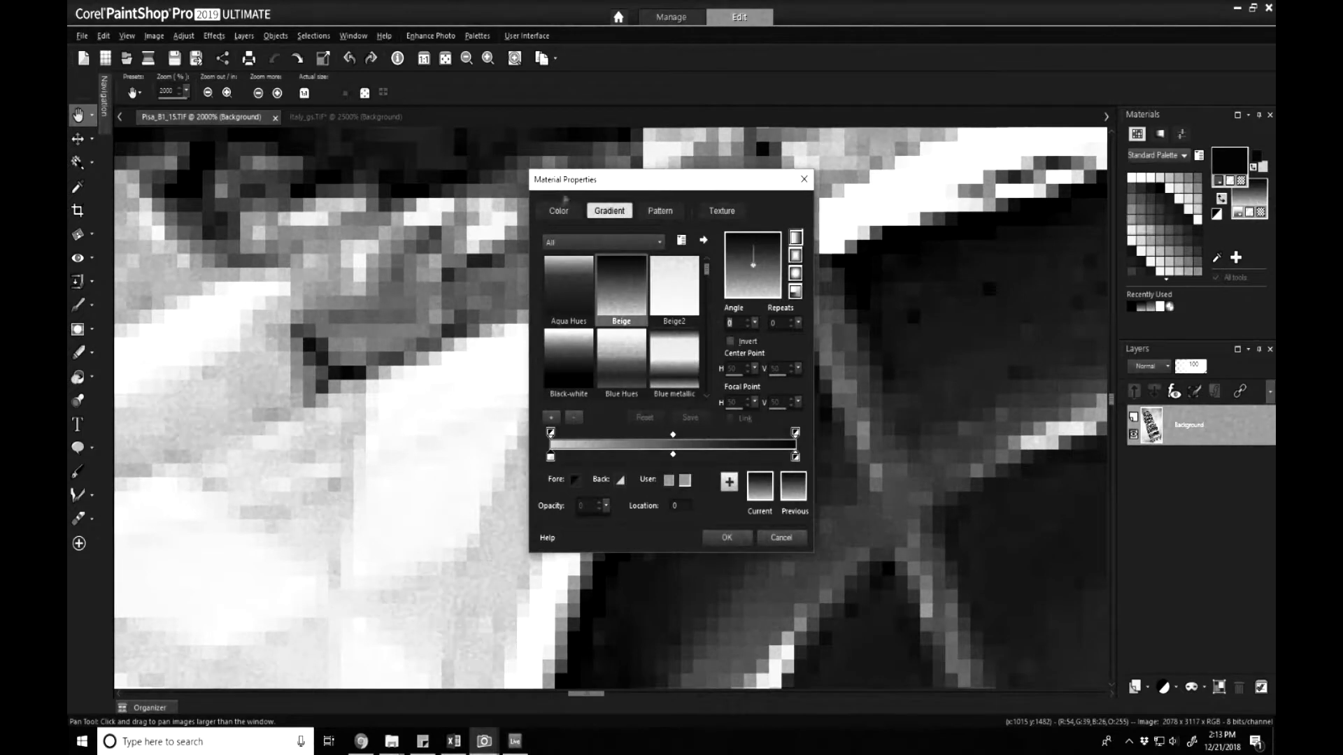
# Show the colour as RGB sliders and raise red, green and blue to 255 for white.
pyautogui.click(603, 446)
pyautogui.moveTo(551, 334); pyautogui.dragTo(768, 333)
pyautogui.moveTo(552, 359)
pyautogui.mouseDown()
pyautogui.moveTo(768, 357)
pyautogui.moveTo(542, 358)
pyautogui.mouseUp()
pyautogui.moveTo(550, 384); pyautogui.dragTo(768, 385)
pyautogui.moveTo(768, 332)
pyautogui.mouseDown()
pyautogui.moveTo(542, 333)
pyautogui.moveTo(768, 359)
pyautogui.mouseUp()
pyautogui.moveTo(543, 332); pyautogui.dragTo(768, 333)
# Drop red, green and blue back to 0 to make black.
pyautogui.moveTo(768, 385); pyautogui.dragTo(542, 385)
pyautogui.moveTo(768, 358); pyautogui.dragTo(542, 359)
pyautogui.moveTo(768, 333); pyautogui.dragTo(542, 333)
pyautogui.moveTo(544, 387); pyautogui.dragTo(642, 410)
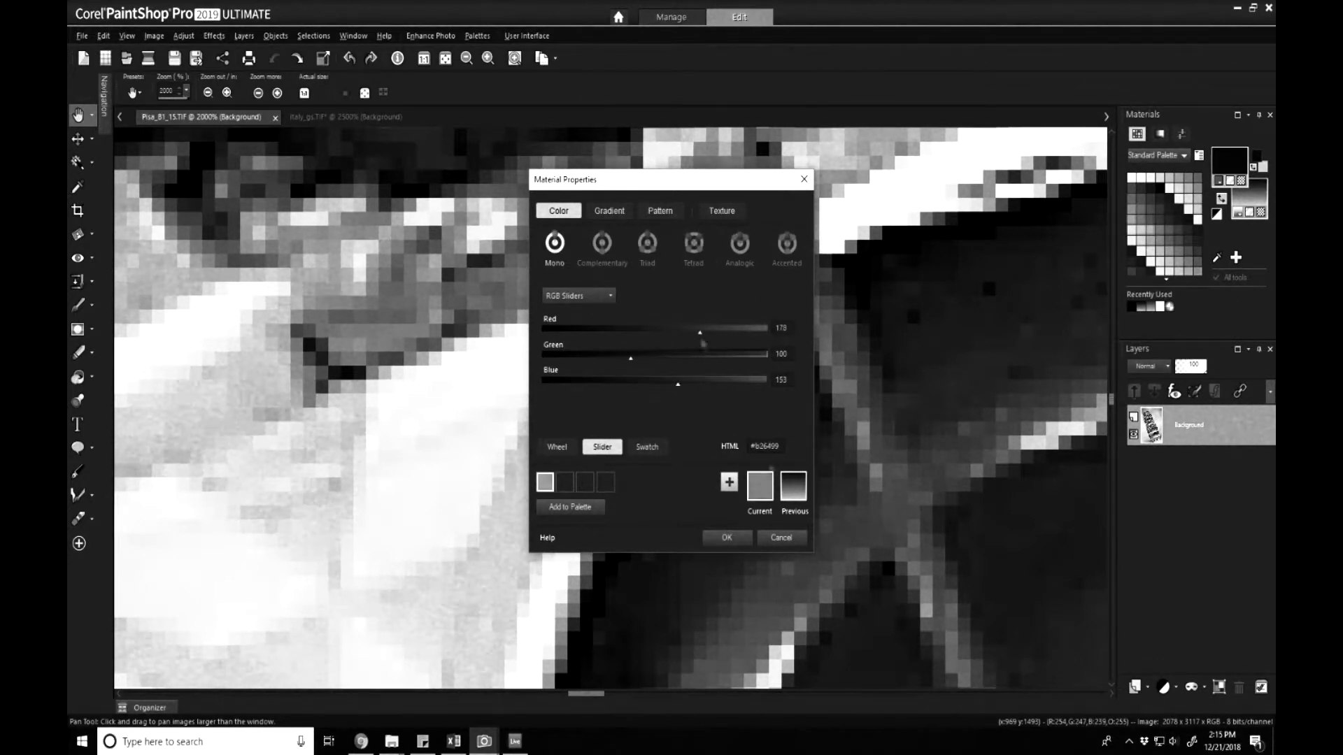
pyautogui.moveTo(699, 333); pyautogui.dragTo(542, 333)
pyautogui.moveTo(677, 385); pyautogui.dragTo(542, 384)
pyautogui.moveTo(631, 358); pyautogui.dragTo(544, 355)
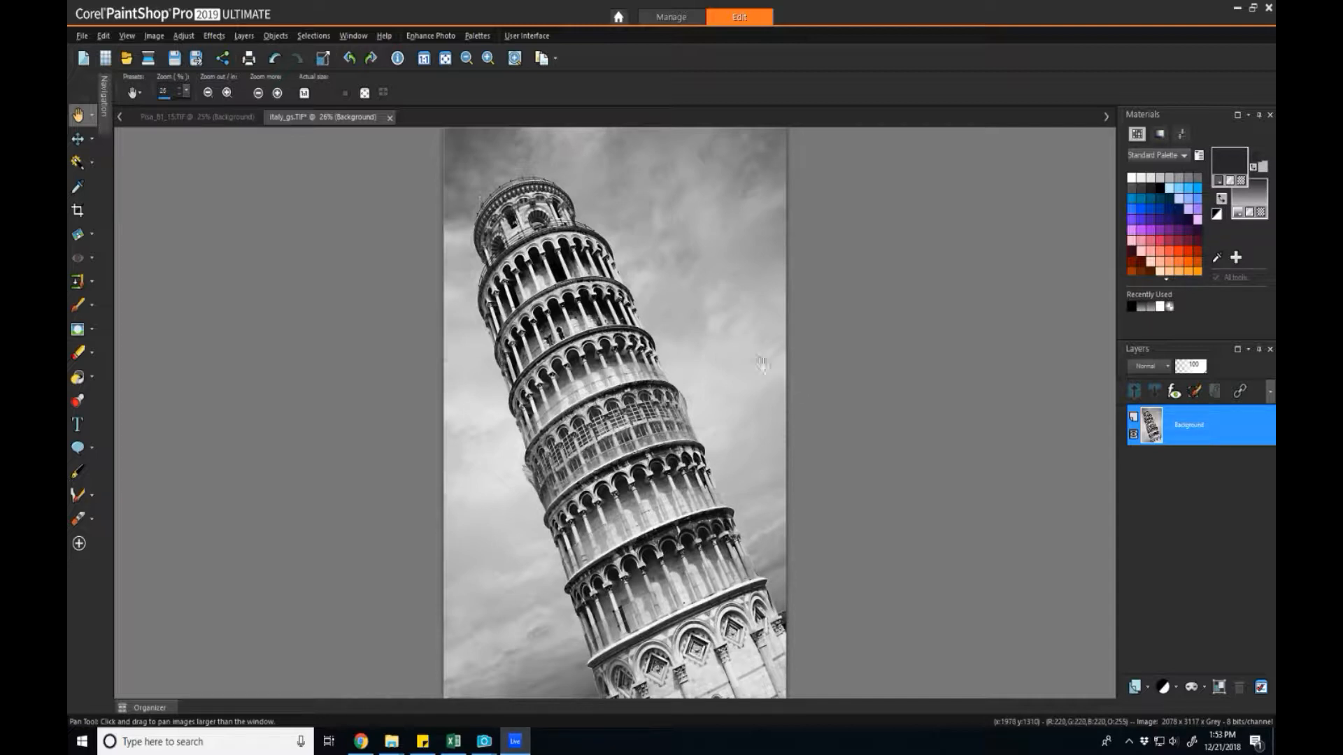
# Zoom the grayscale tower from actual size to 2500%, pan, and pick the Sample Color dropper.
pyautogui.click(305, 94)
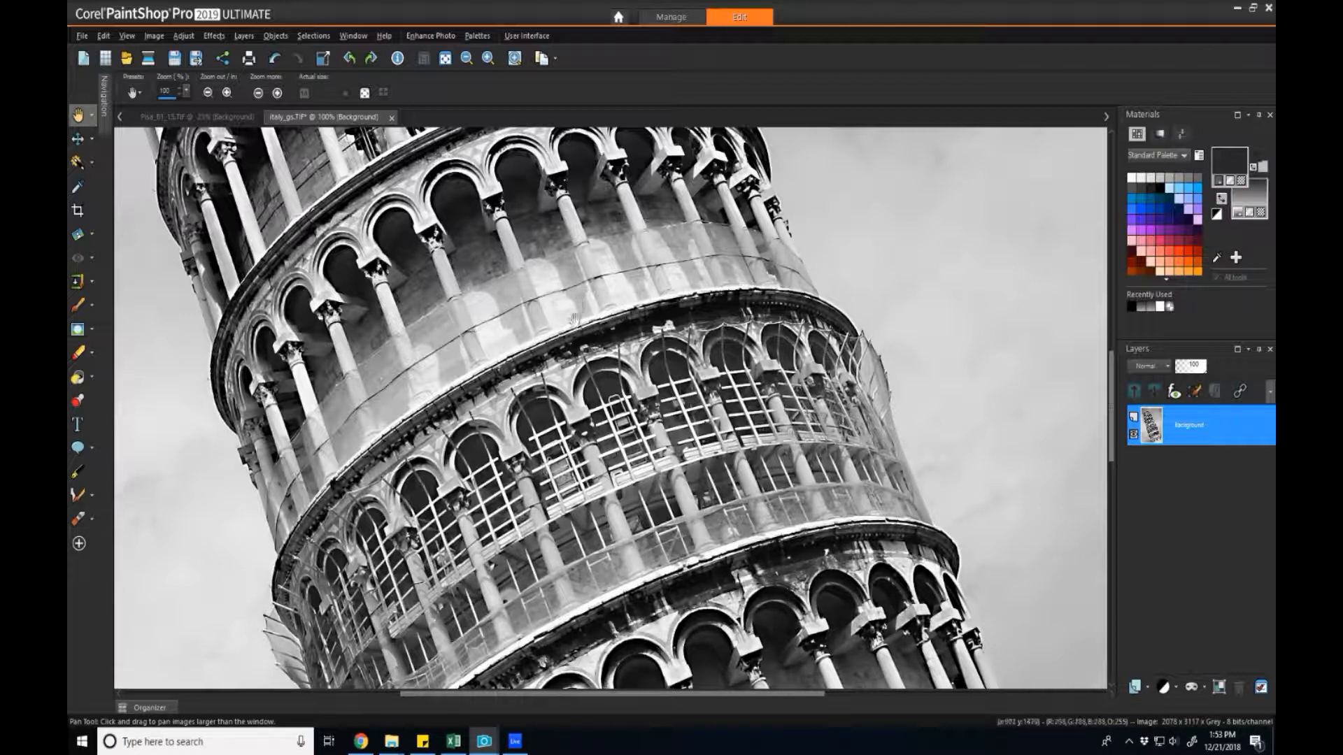
pyautogui.scroll(2, 577, 336)
pyautogui.scroll(2, 614, 405)
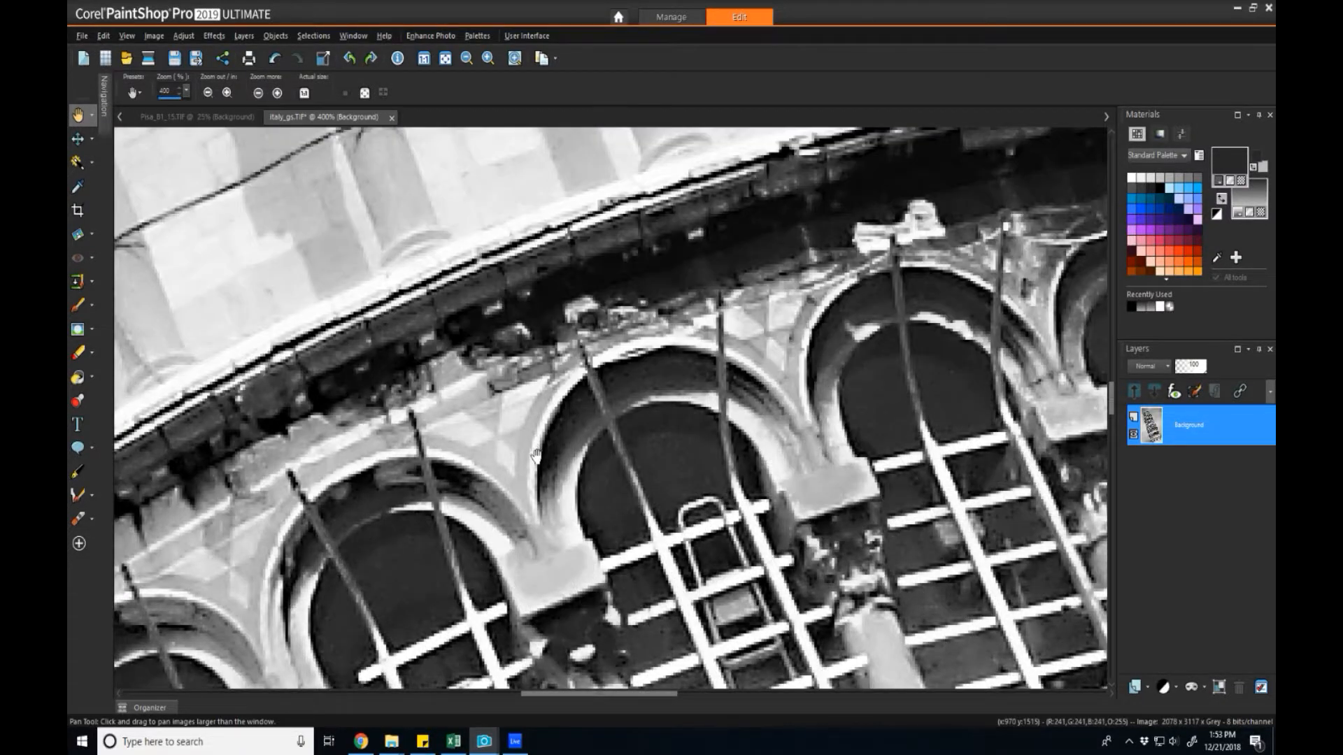
pyautogui.scroll(2, 593, 391)
pyautogui.scroll(-2, 523, 470)
pyautogui.scroll(3, 593, 480)
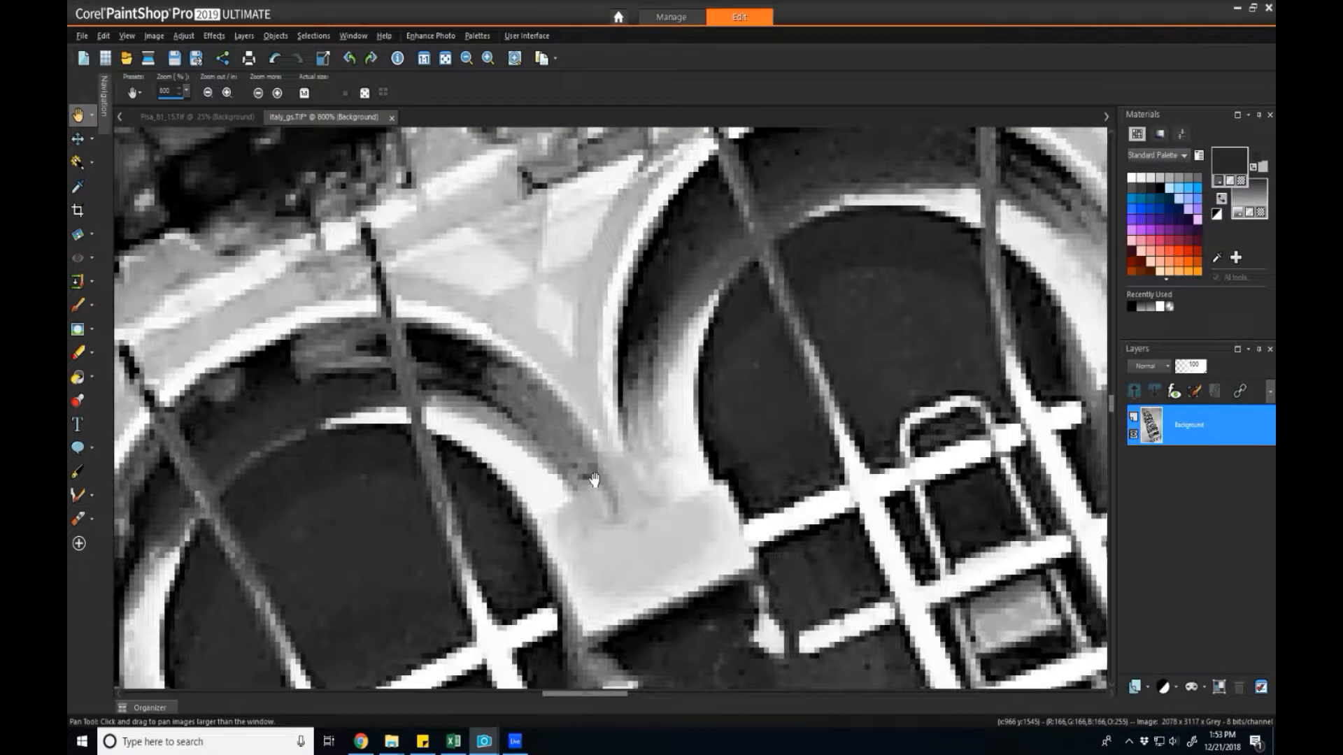
pyautogui.scroll(4, 594, 480)
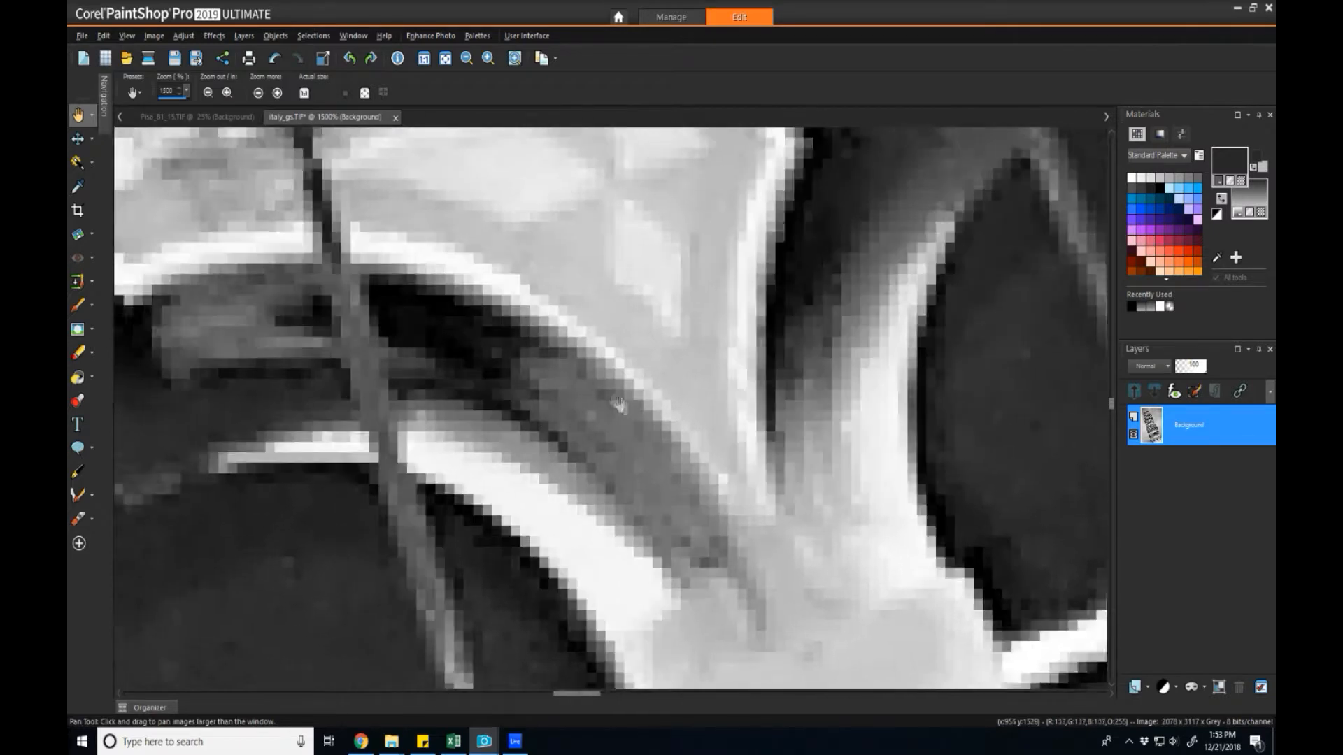
pyautogui.scroll(4, 635, 413)
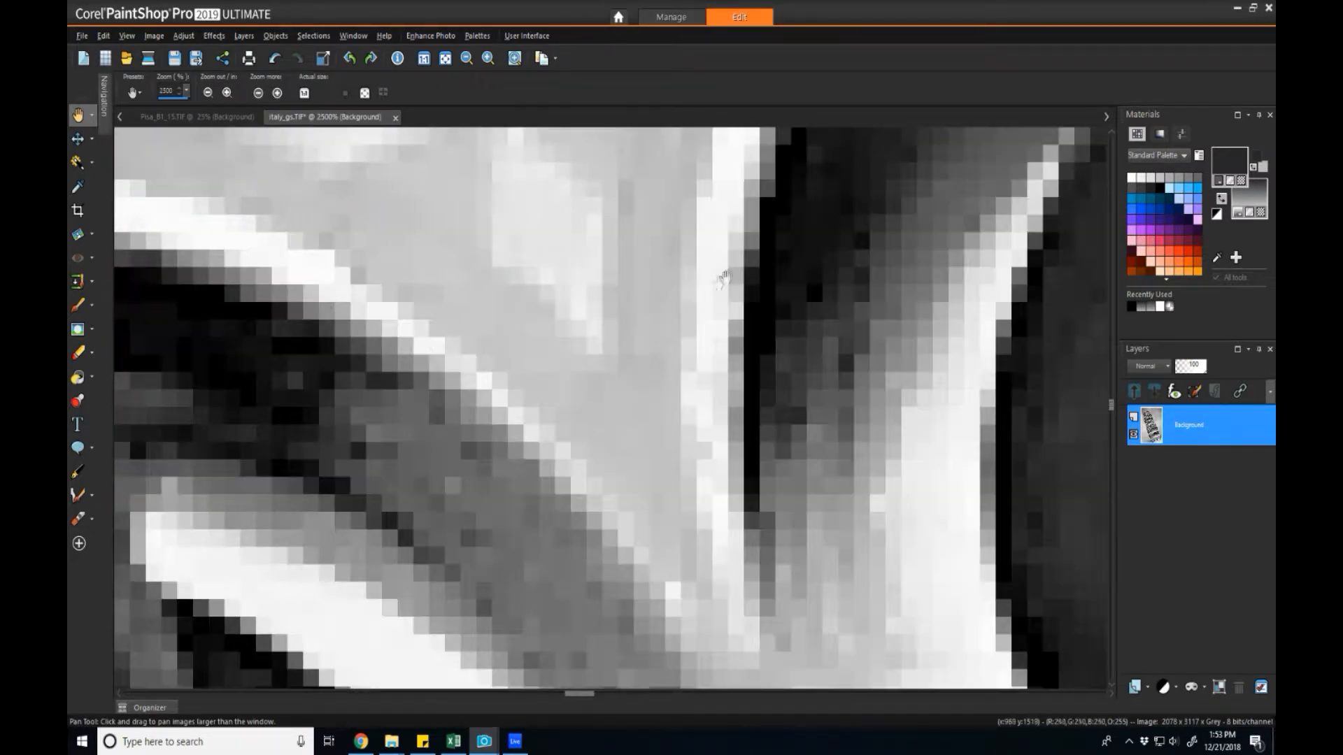
pyautogui.moveTo(724, 278); pyautogui.dragTo(666, 360)
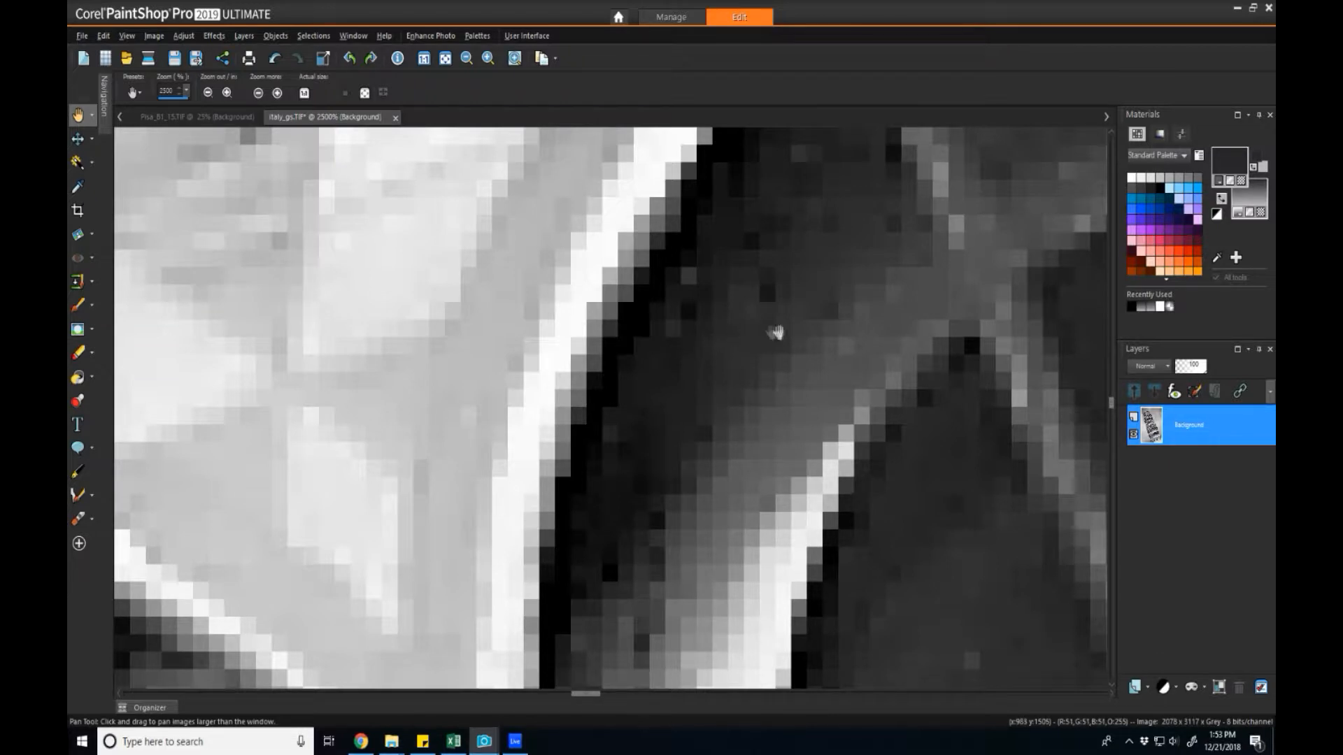
pyautogui.click(1216, 262)
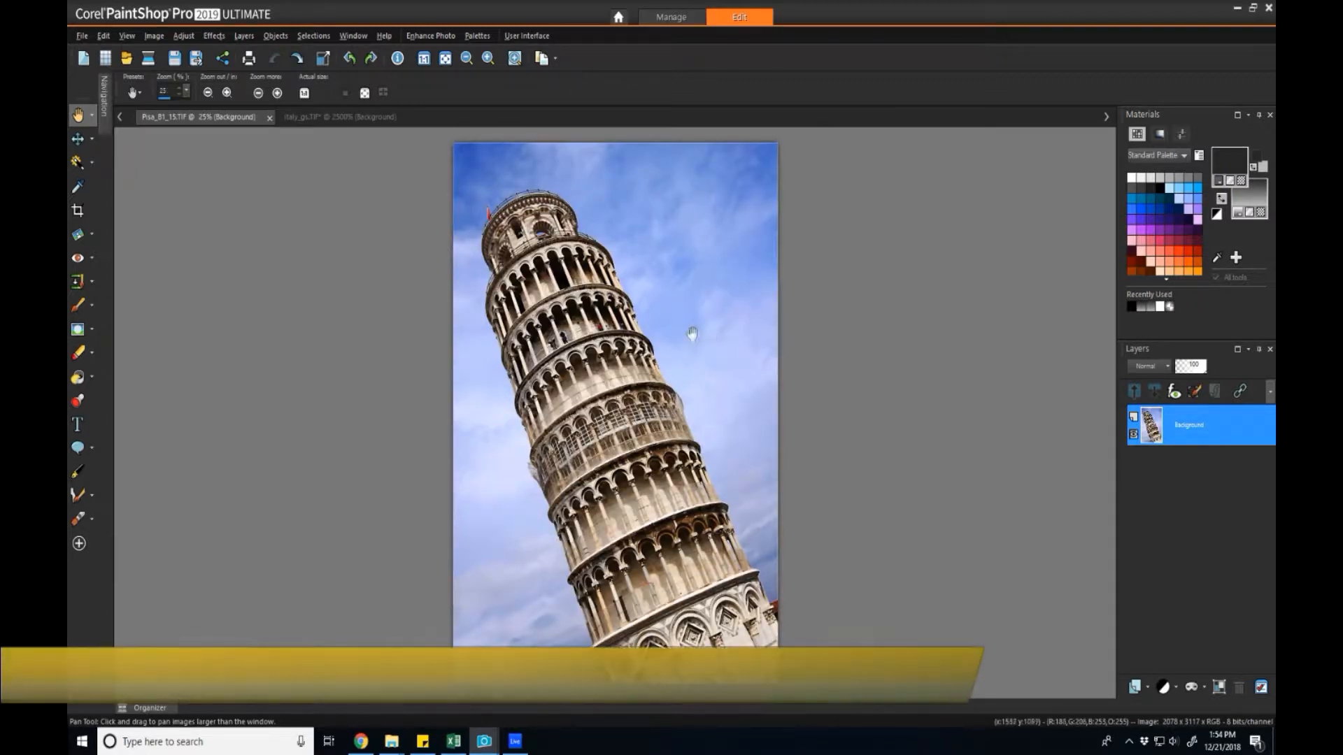
# View the colour Pisa photo at actual size, zoom to 4000%, then back to 2000%.
pyautogui.click(305, 94)
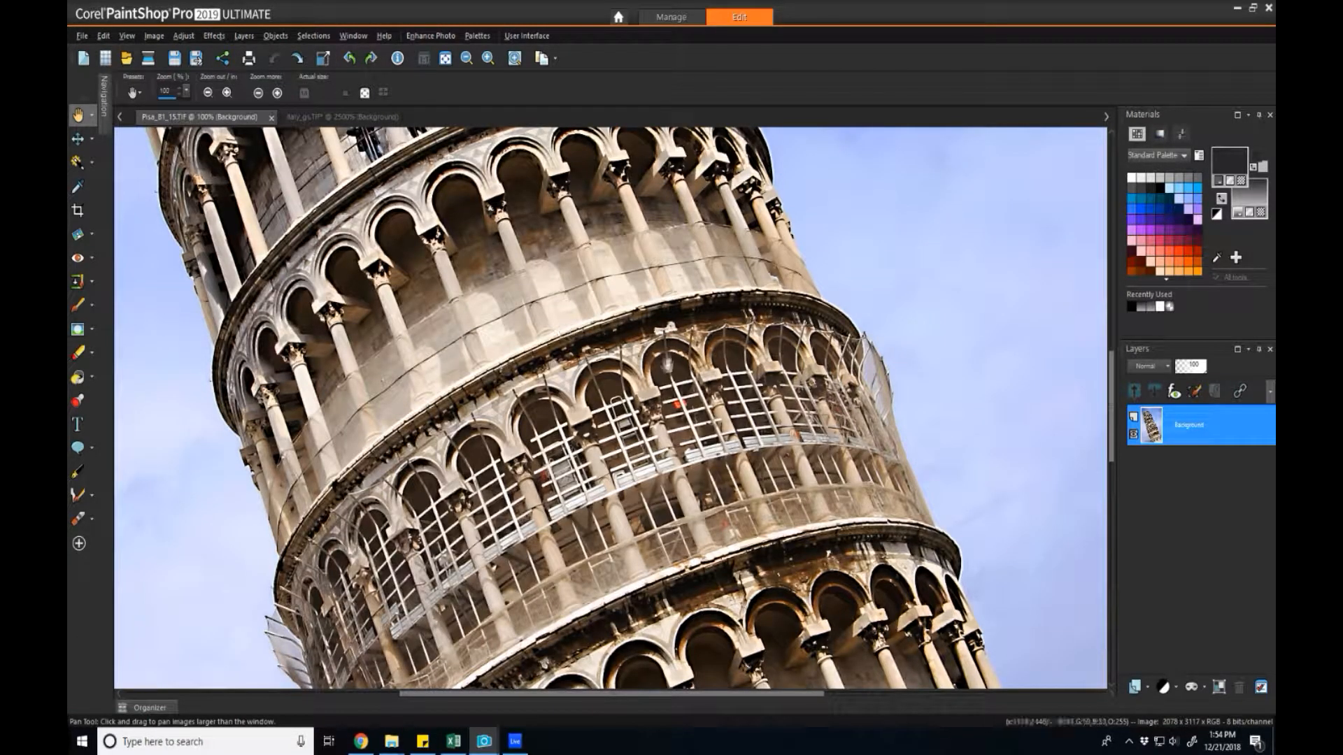
pyautogui.scroll(4, 624, 350)
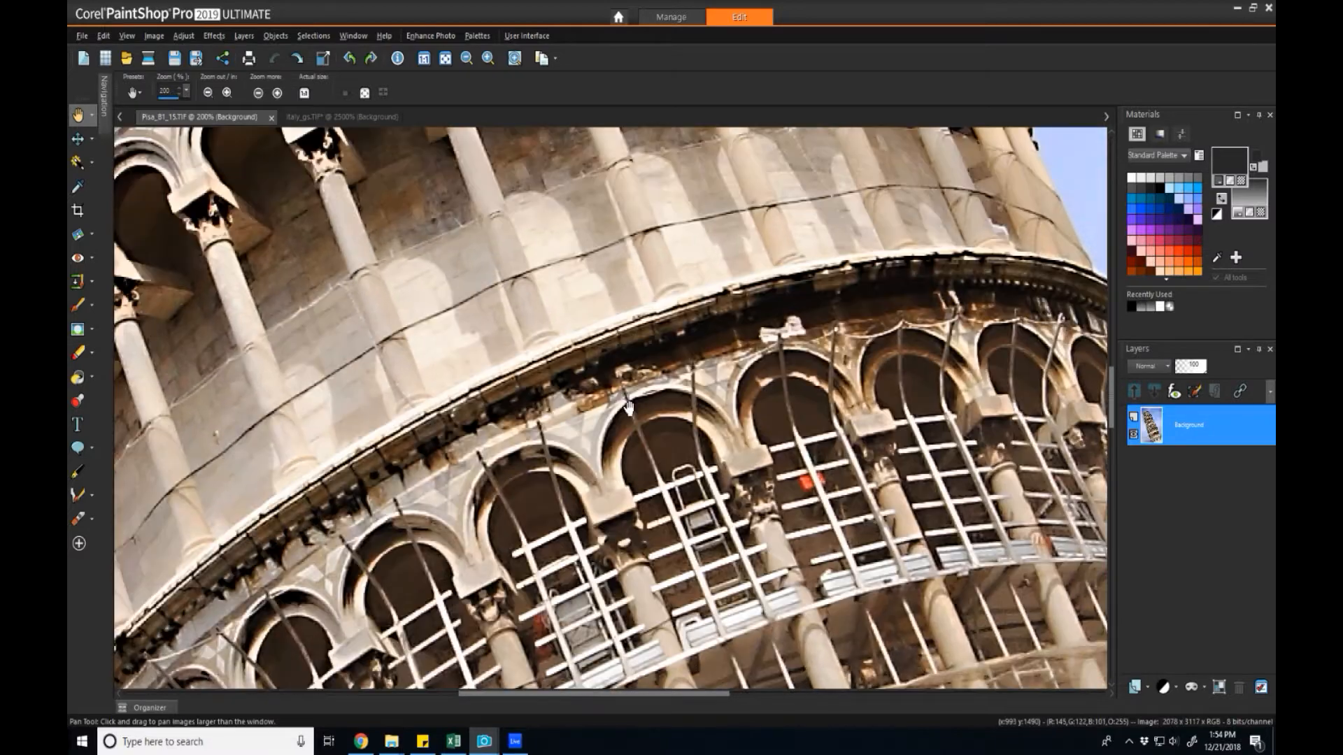
pyautogui.scroll(4, 627, 408)
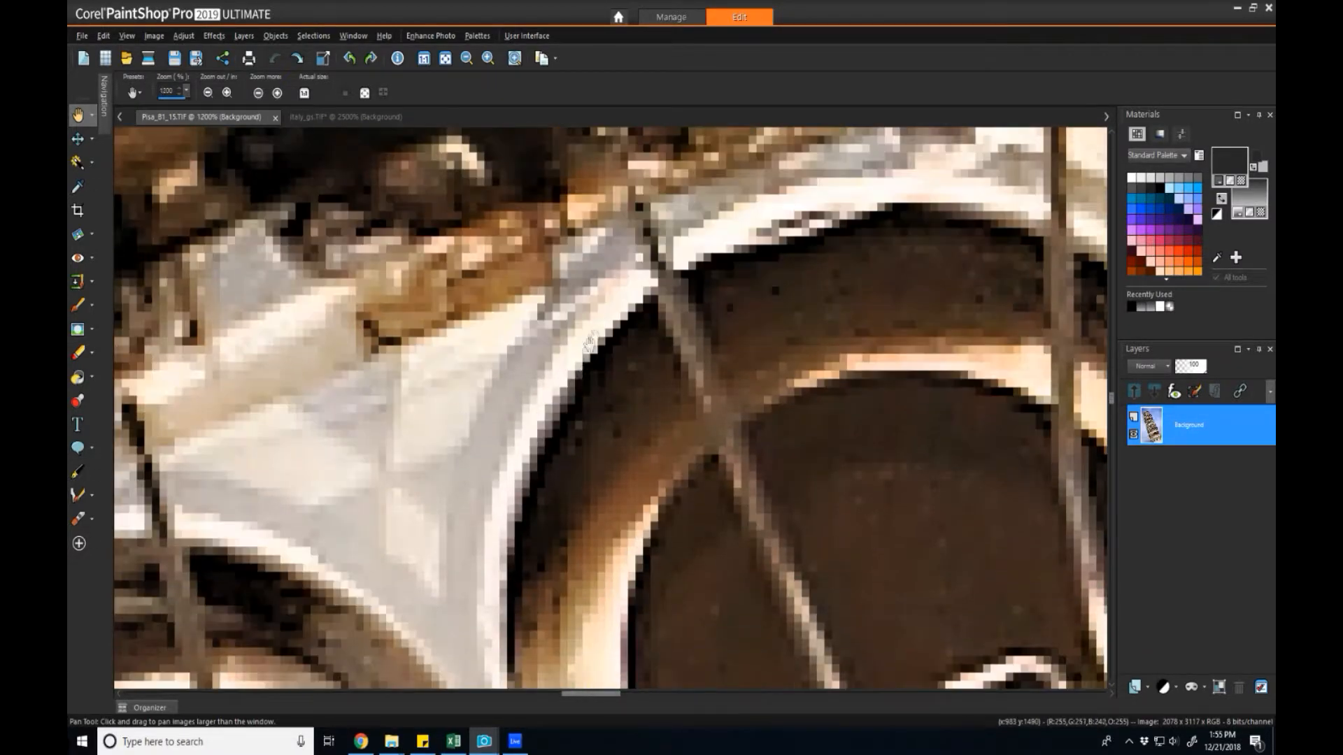
pyautogui.scroll(3, 580, 363)
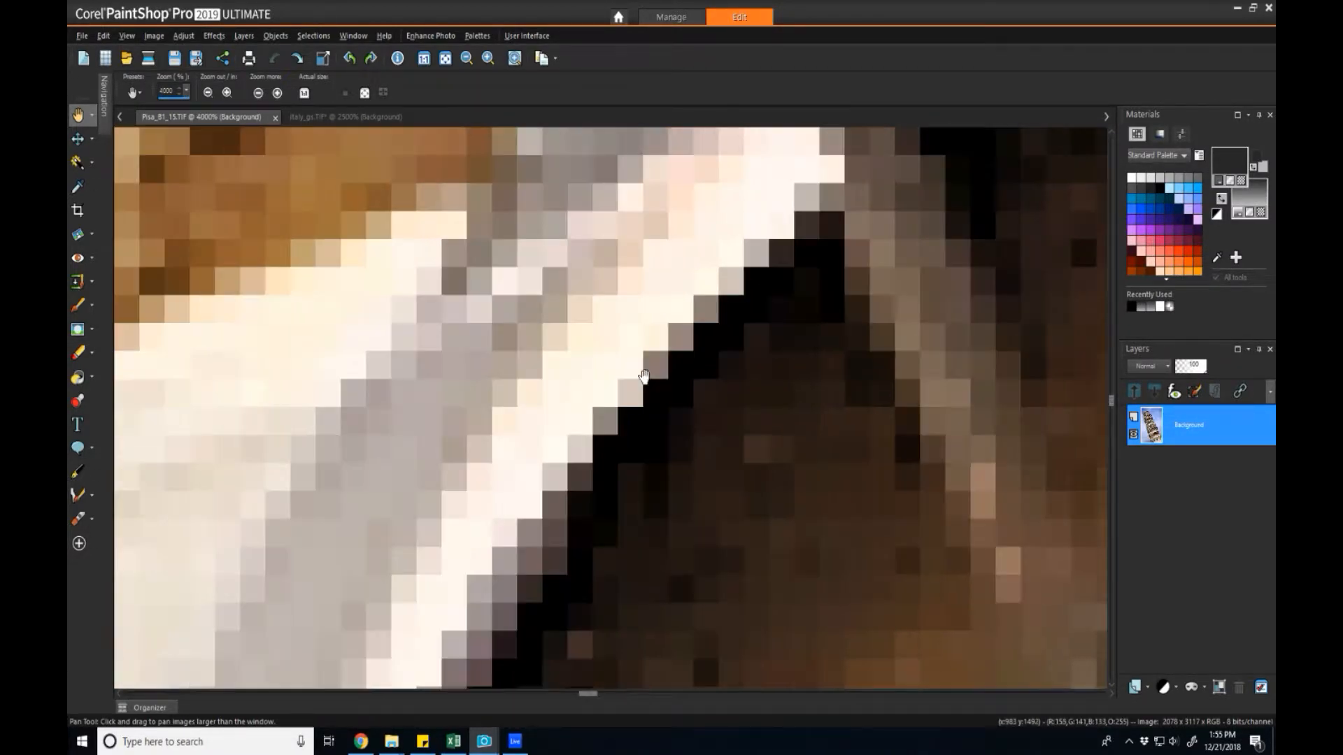
pyautogui.scroll(-3, 663, 383)
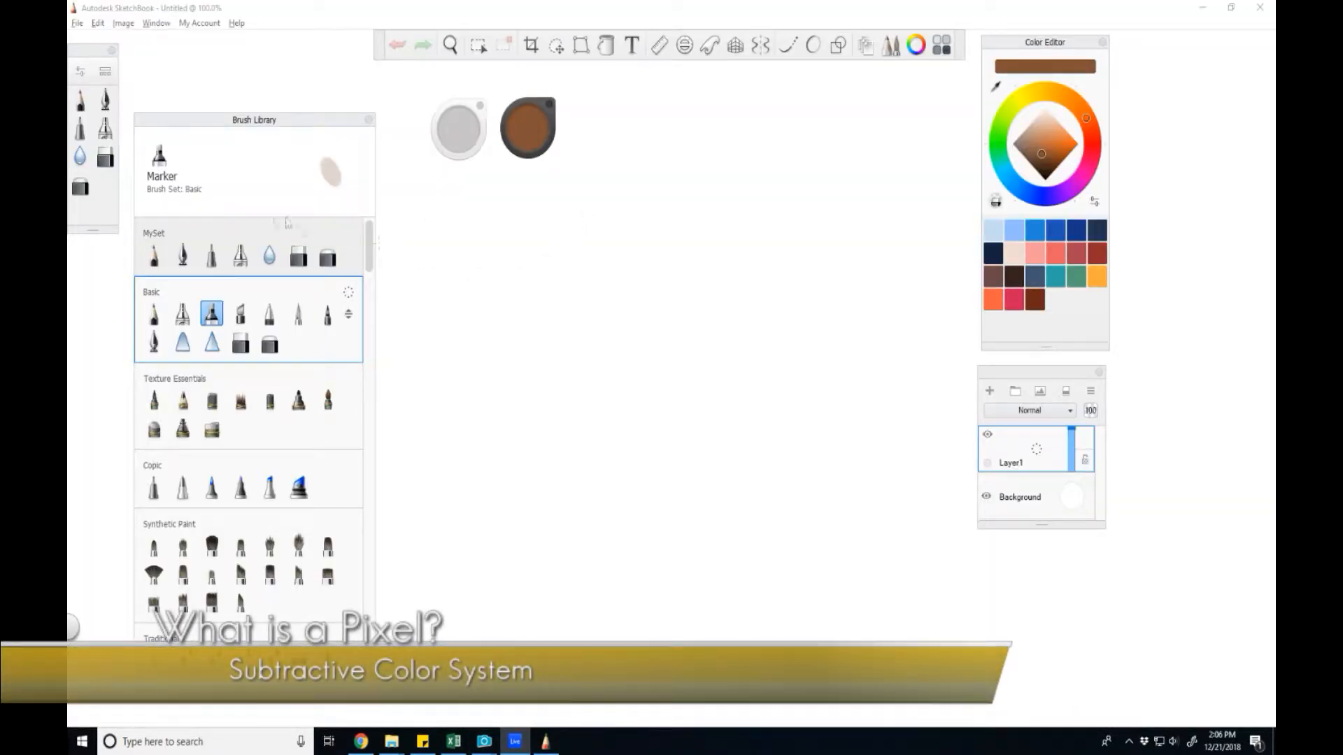
# Paint a soft dark-red blob on the canvas with the Airbrush.
pyautogui.click(240, 255)
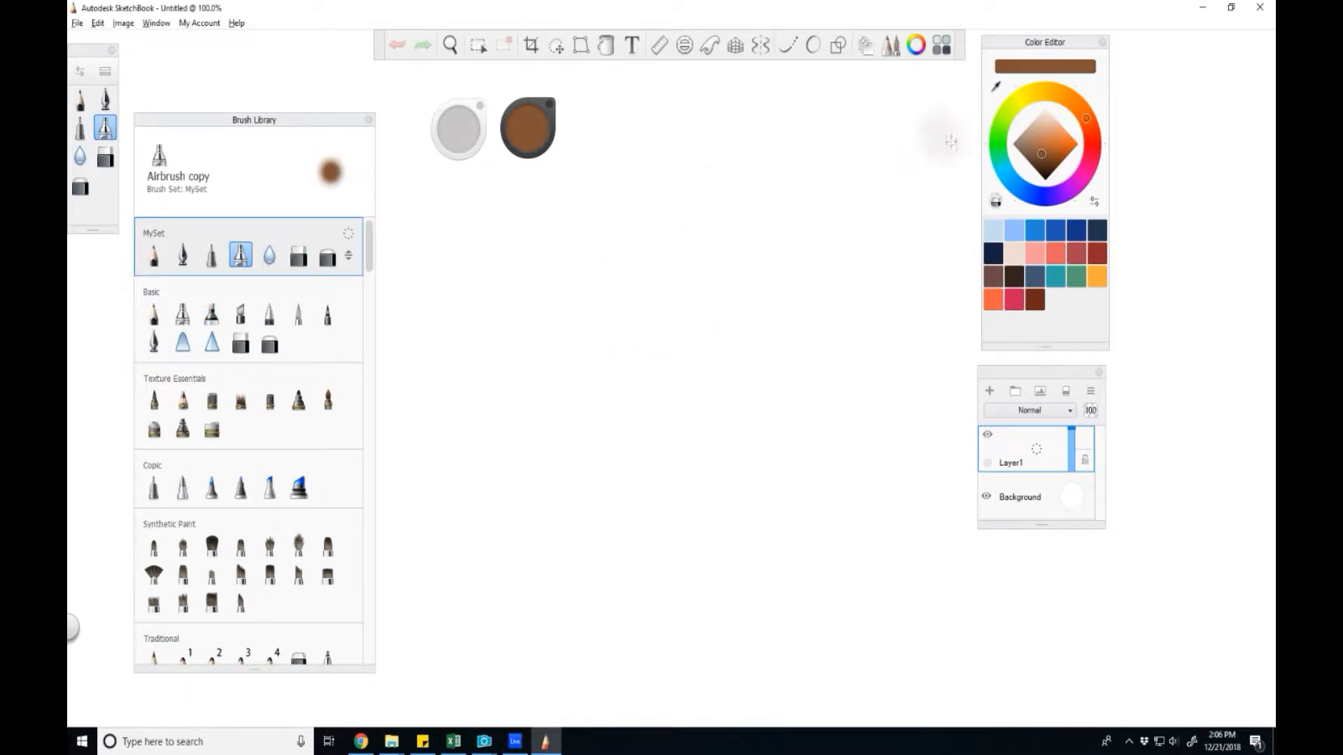
pyautogui.click(1094, 152)
pyautogui.click(1095, 143)
pyautogui.click(1060, 148)
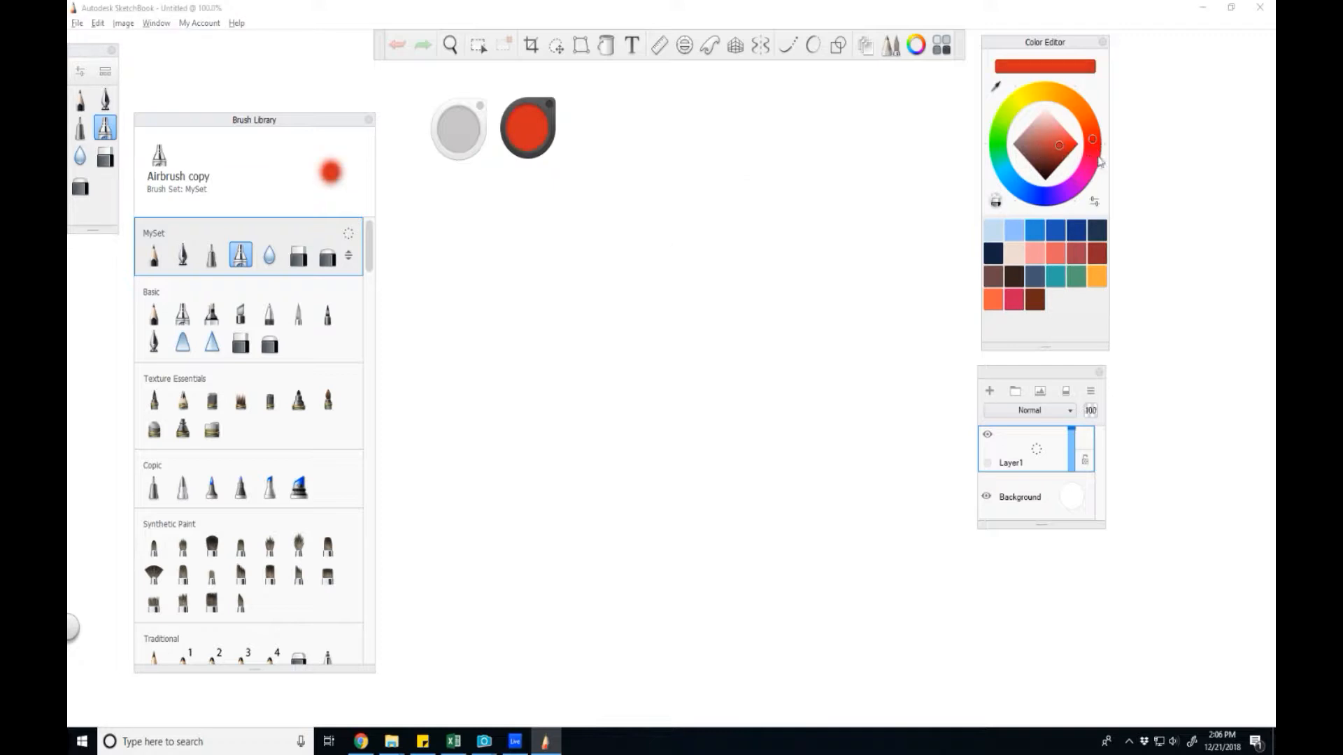
pyautogui.click(1051, 152)
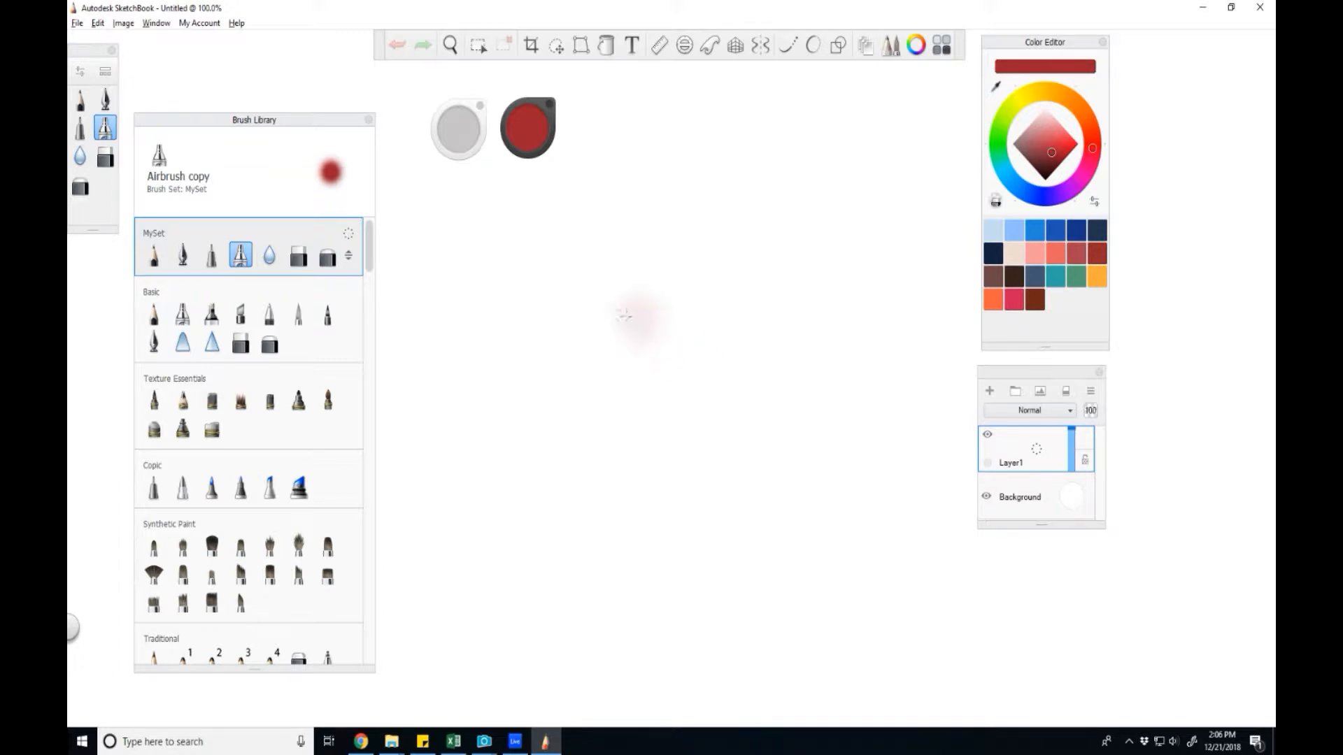
pyautogui.moveTo(495, 354)
pyautogui.mouseDown()
pyautogui.moveTo(515, 348)
pyautogui.moveTo(528, 385)
pyautogui.moveTo(500, 326)
pyautogui.moveTo(567, 354)
pyautogui.moveTo(477, 368)
pyautogui.moveTo(521, 306)
pyautogui.moveTo(578, 348)
pyautogui.mouseUp()
pyautogui.moveTo(528, 416)
pyautogui.mouseDown()
pyautogui.moveTo(455, 377)
pyautogui.moveTo(560, 301)
pyautogui.moveTo(552, 434)
pyautogui.moveTo(563, 302)
pyautogui.mouseUp()
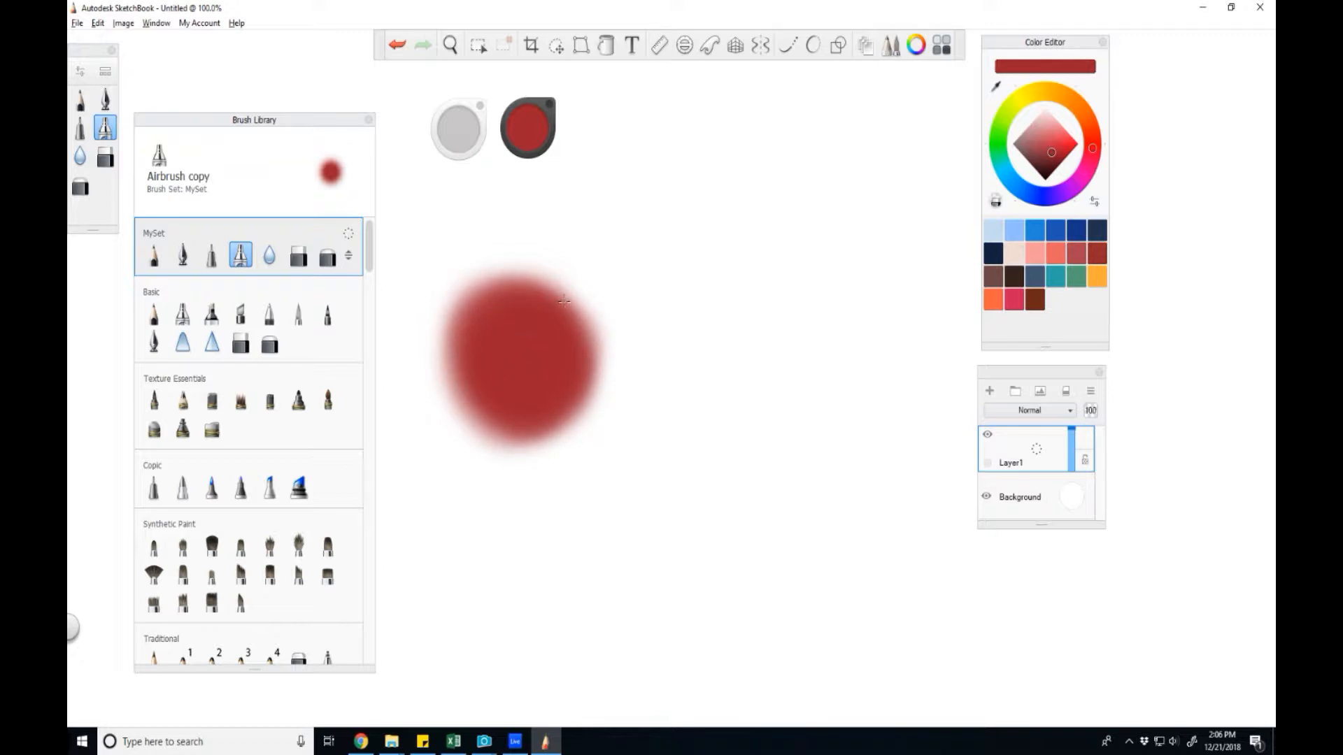
# Paint green over the blob's centre and blend it into the red with the Smudge Soft Flat Brush.
pyautogui.click(998, 141)
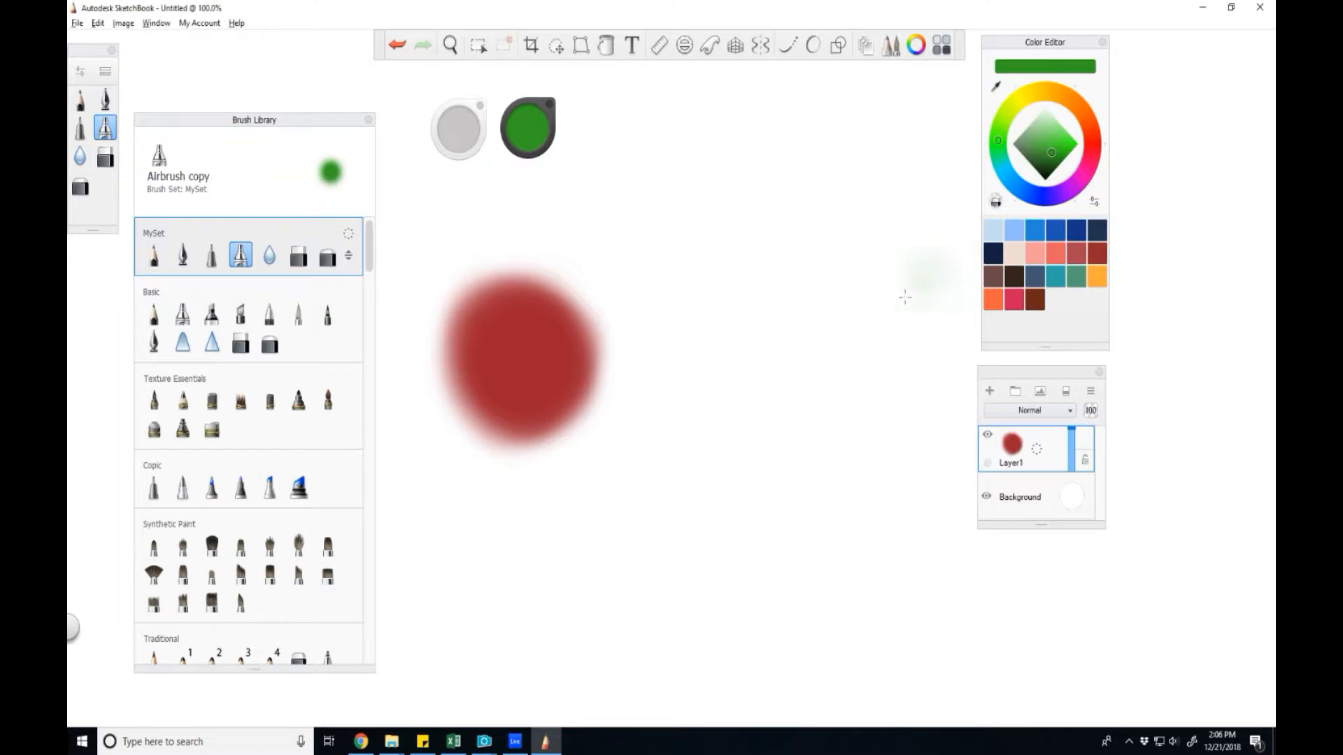
pyautogui.moveTo(532, 347); pyautogui.dragTo(519, 373)
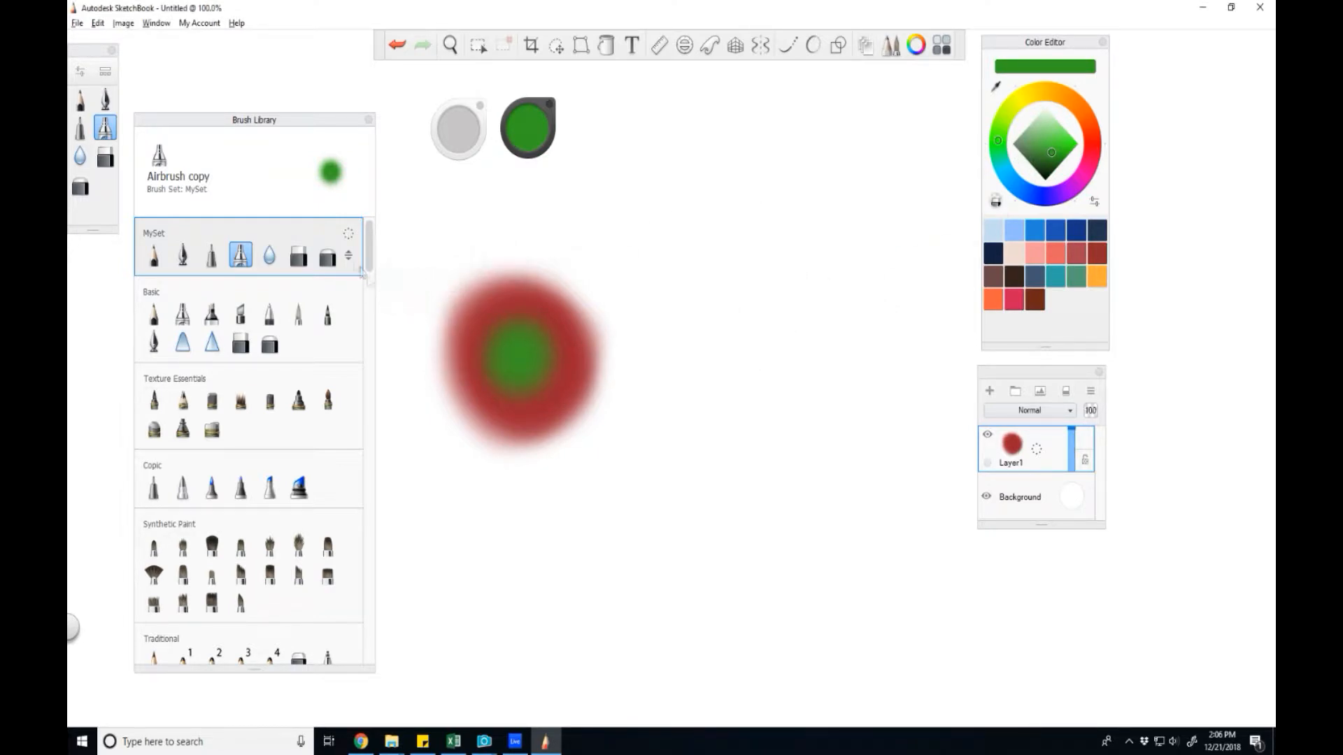
pyautogui.moveTo(371, 241); pyautogui.dragTo(369, 335)
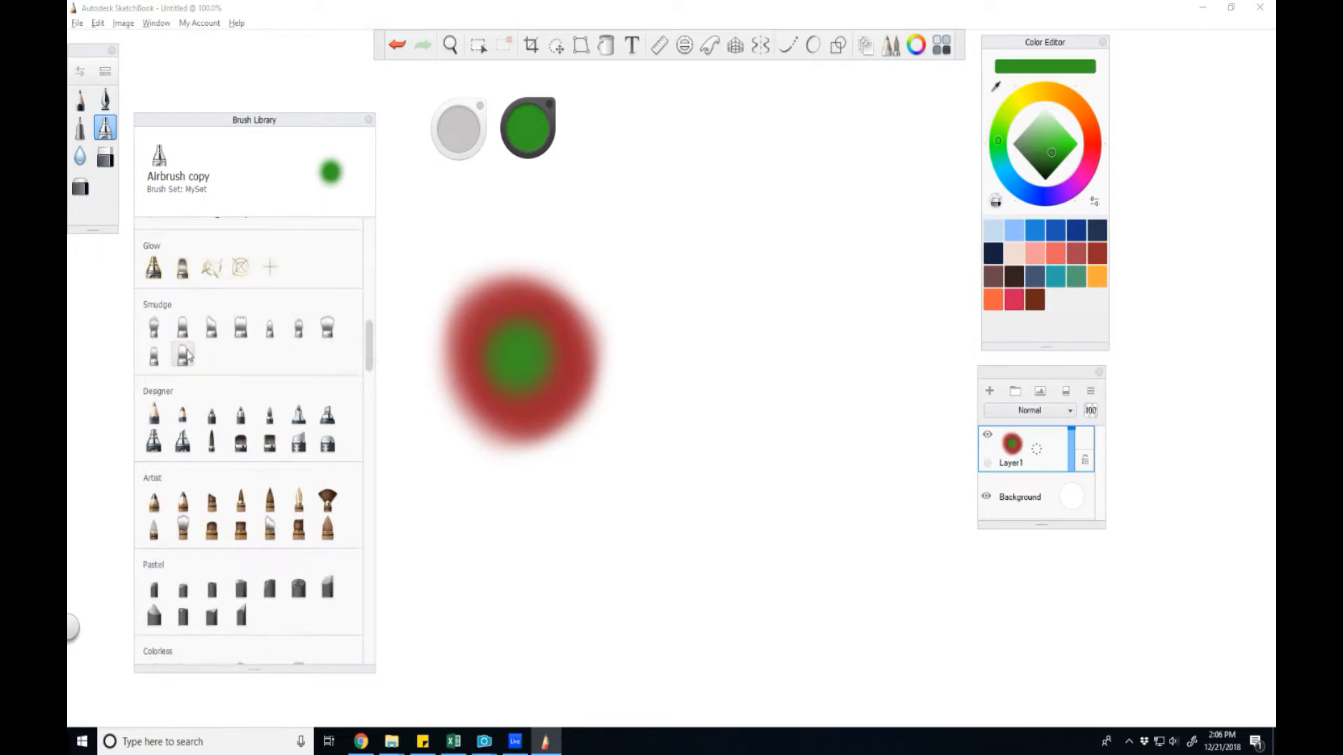
pyautogui.click(182, 355)
pyautogui.moveTo(539, 360); pyautogui.dragTo(526, 375)
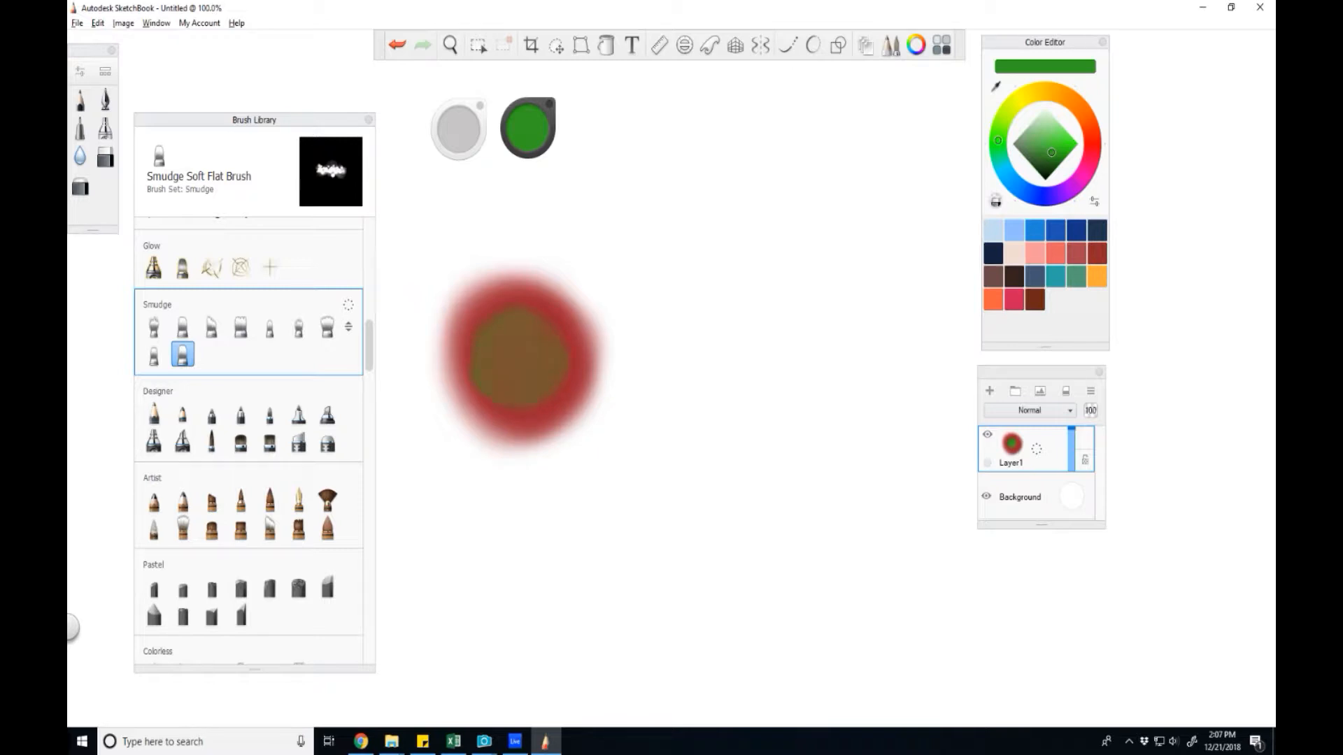
# Airbrush a second red blob to the right and smudge a blue centre into it.
pyautogui.click(105, 126)
pyautogui.moveTo(769, 307); pyautogui.dragTo(764, 358)
pyautogui.click(1045, 197)
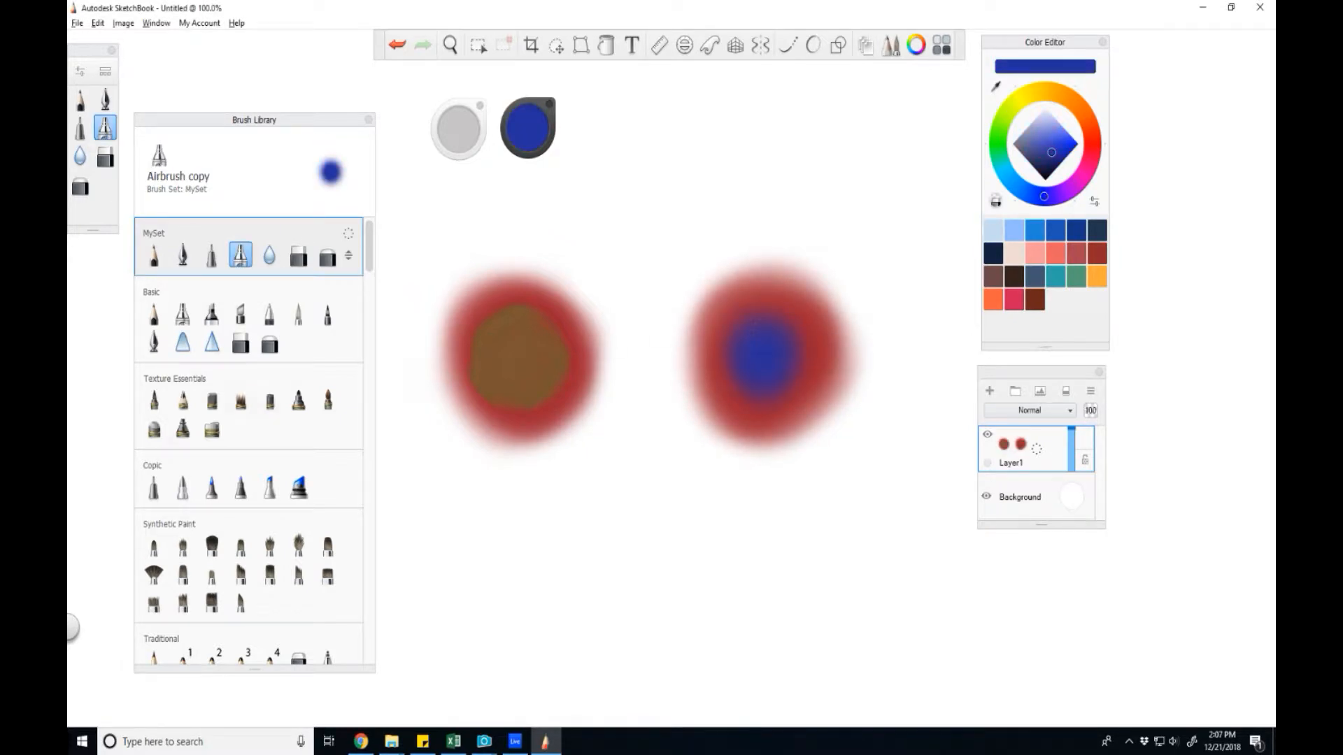
pyautogui.moveTo(369, 245); pyautogui.dragTo(378, 351)
pyautogui.click(182, 333)
pyautogui.moveTo(767, 378); pyautogui.dragTo(756, 409)
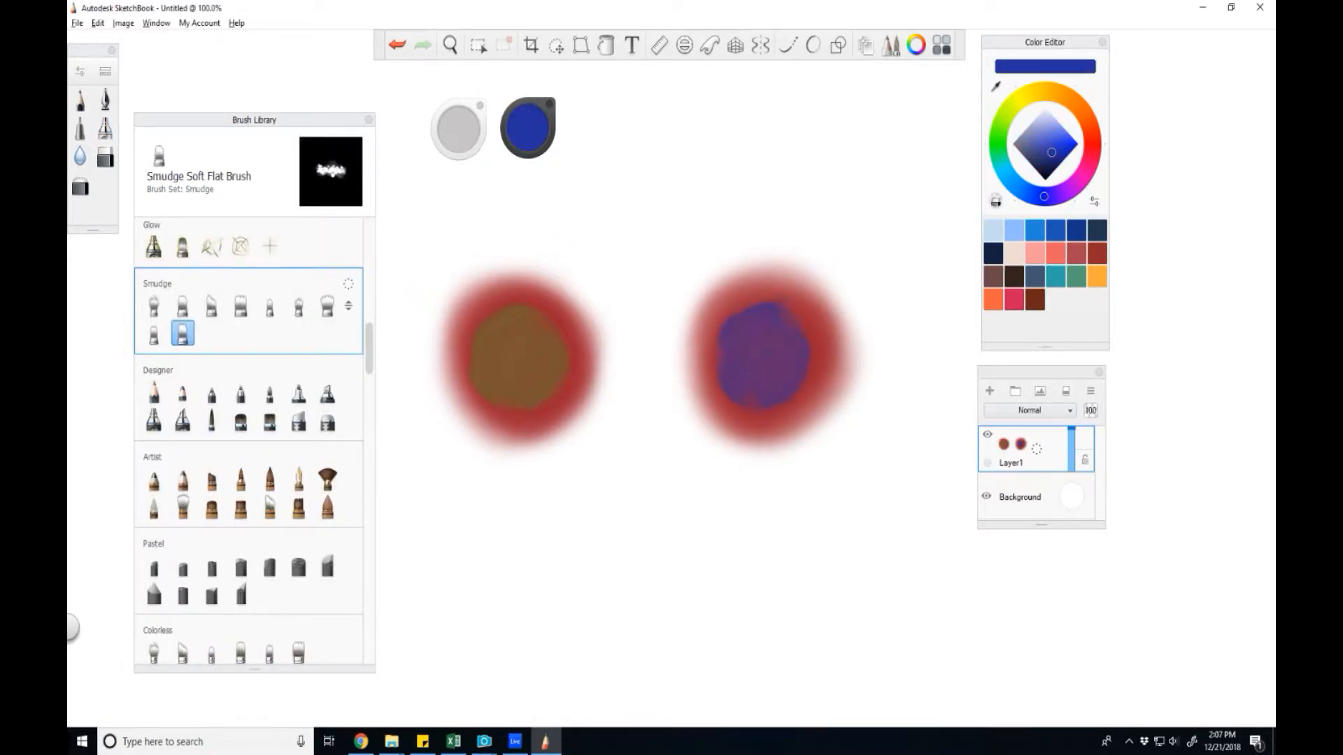
# Sample the brown and purple blob colours and paint a matching blob below each.
pyautogui.click(996, 87)
pyautogui.click(429, 293)
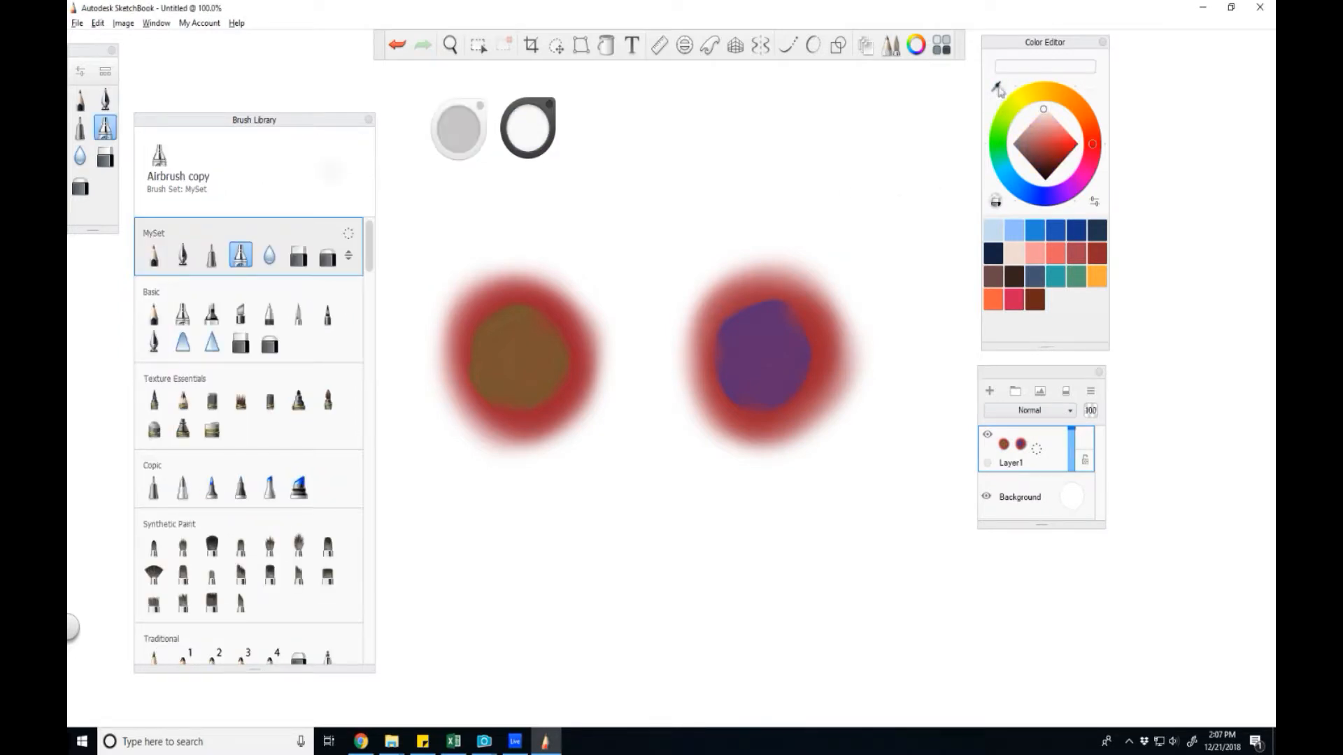
pyautogui.click(997, 87)
pyautogui.click(524, 352)
pyautogui.moveTo(526, 566)
pyautogui.mouseDown()
pyautogui.moveTo(511, 571)
pyautogui.moveTo(517, 580)
pyautogui.moveTo(548, 554)
pyautogui.moveTo(504, 560)
pyautogui.moveTo(552, 546)
pyautogui.moveTo(562, 559)
pyautogui.mouseUp()
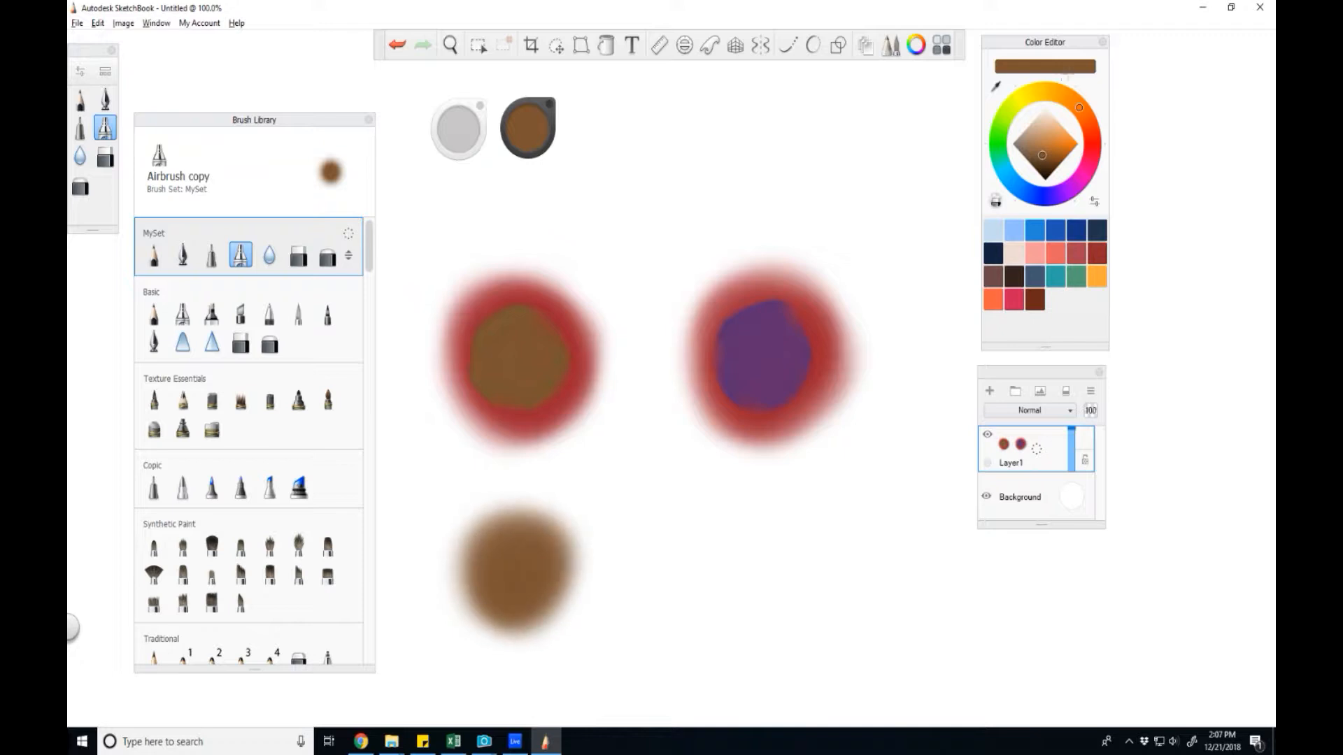
pyautogui.click(997, 86)
pyautogui.click(770, 350)
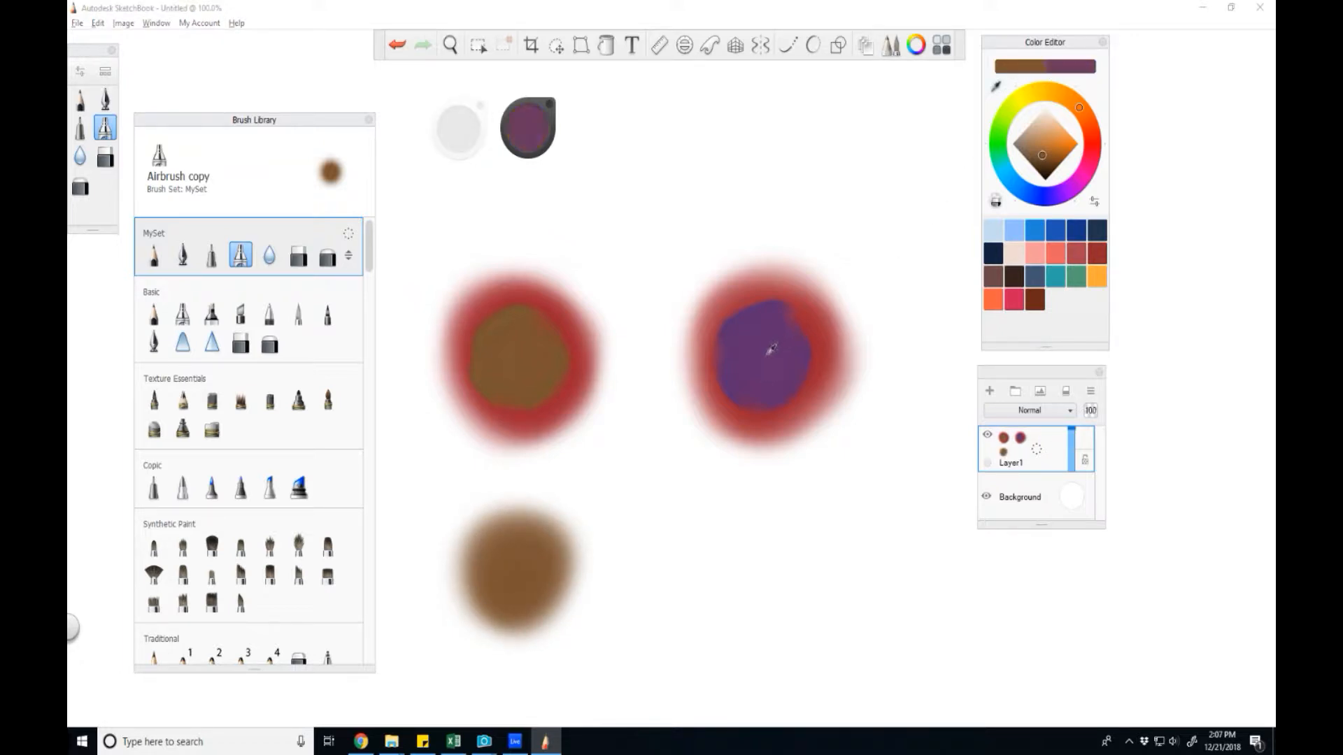
pyautogui.moveTo(768, 578); pyautogui.dragTo(791, 525)
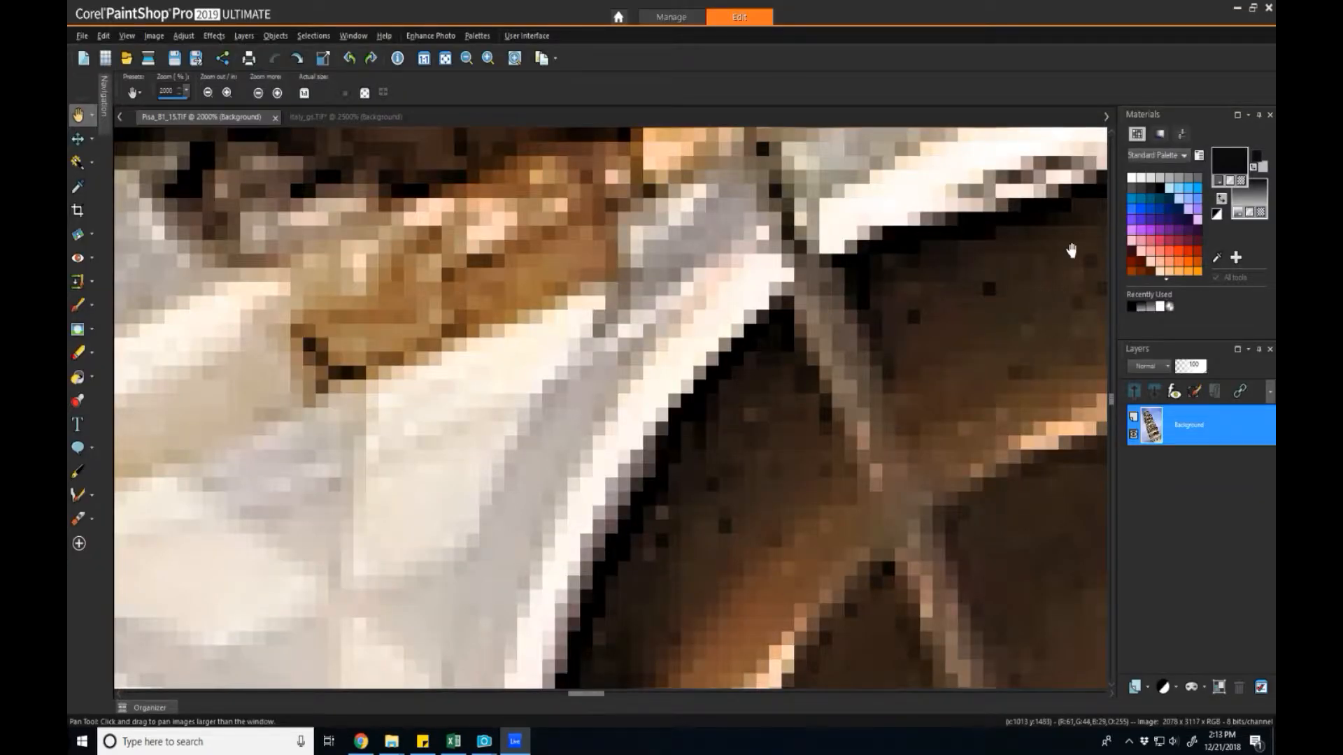
# Open Material Properties on the Color page with the RGB sliders displayed.
pyautogui.click(1255, 190)
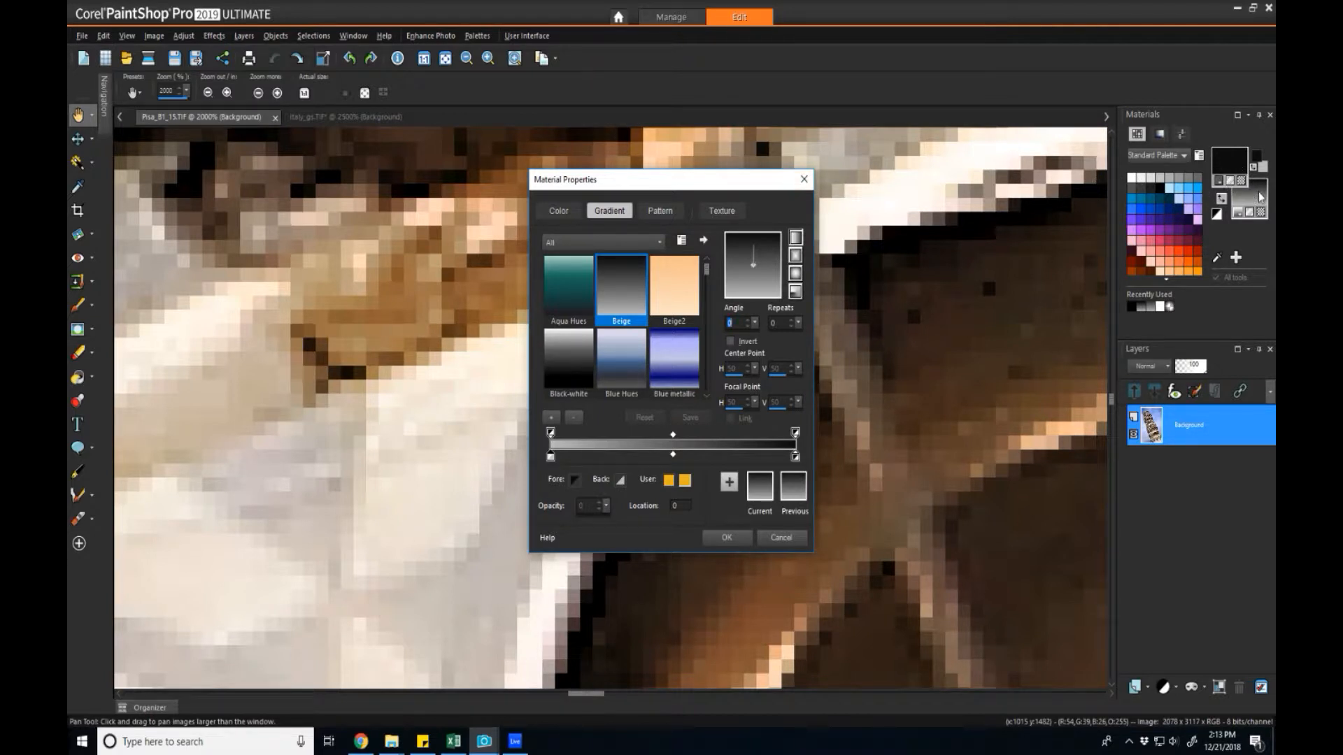
pyautogui.click(573, 210)
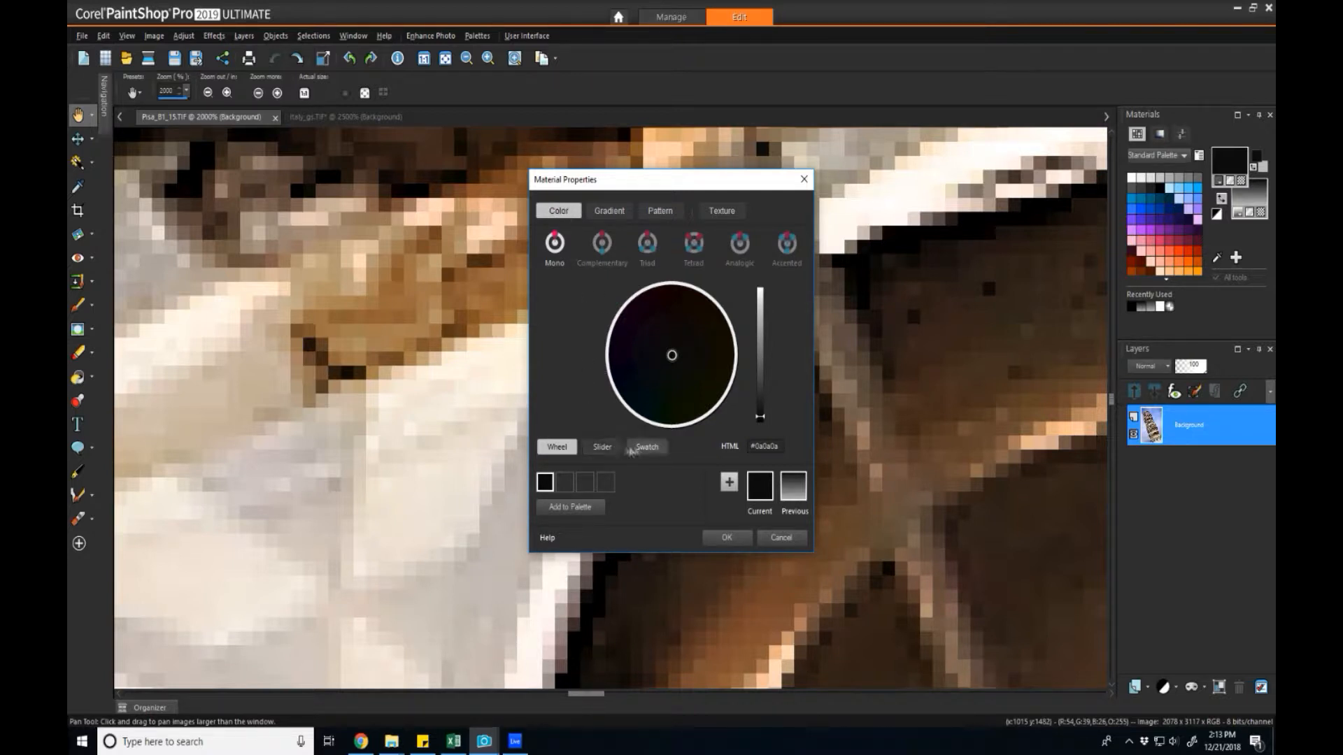
pyautogui.click(602, 447)
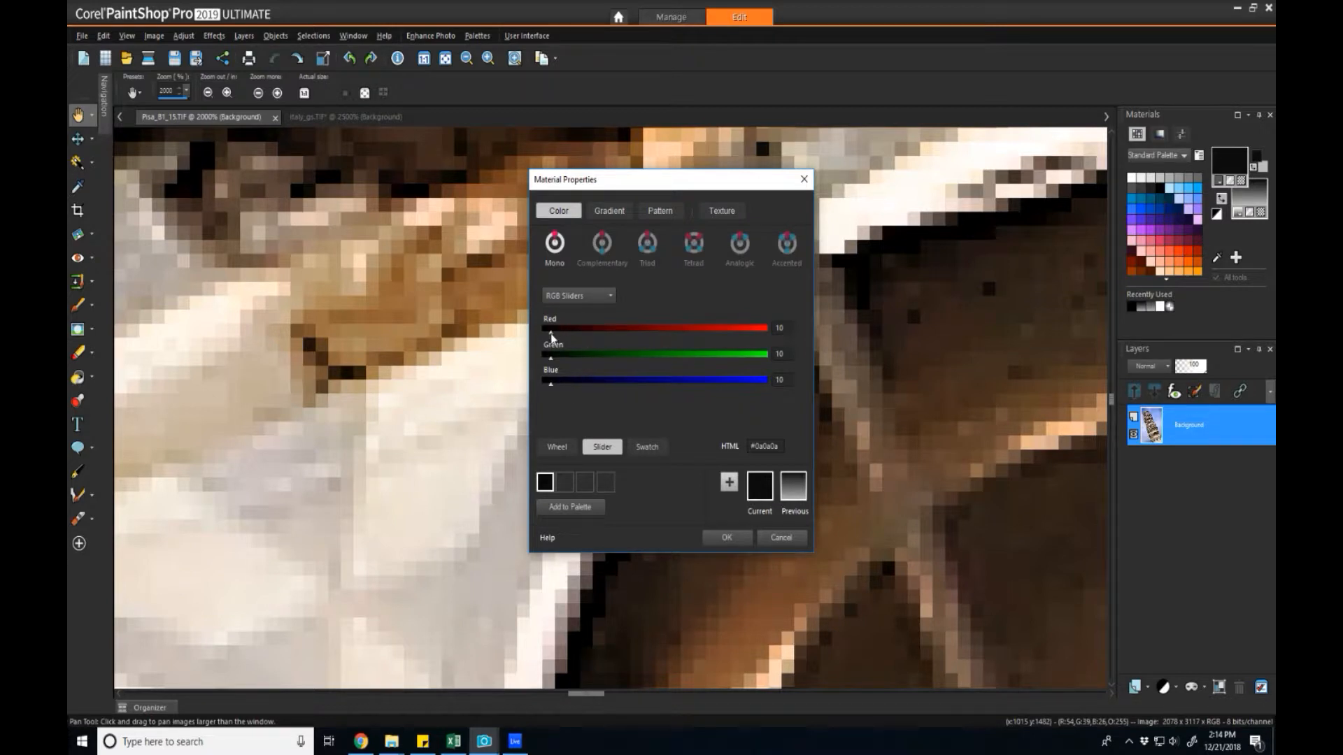
# Mix red, yellow, blue, white and black by sliding the RGB channels between 0 and 255.
pyautogui.moveTo(551, 334); pyautogui.dragTo(768, 333)
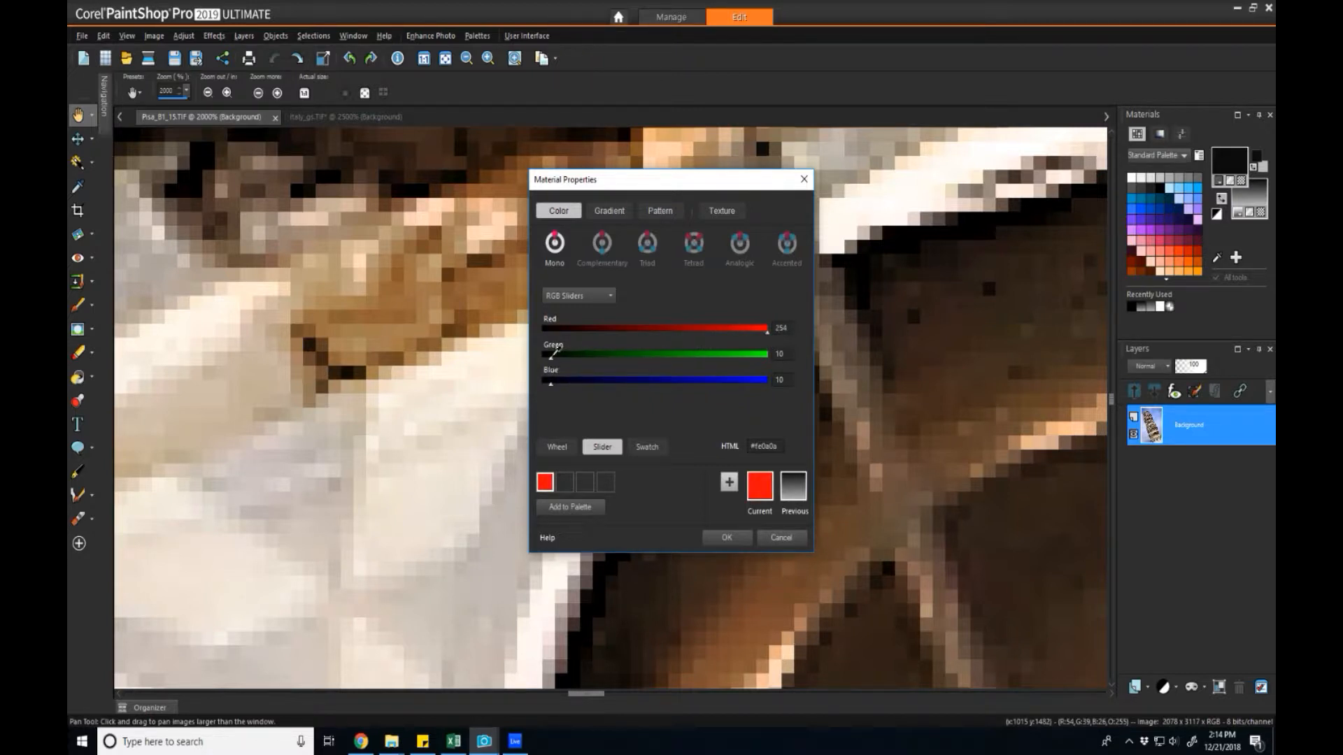
pyautogui.moveTo(551, 356); pyautogui.dragTo(776, 361)
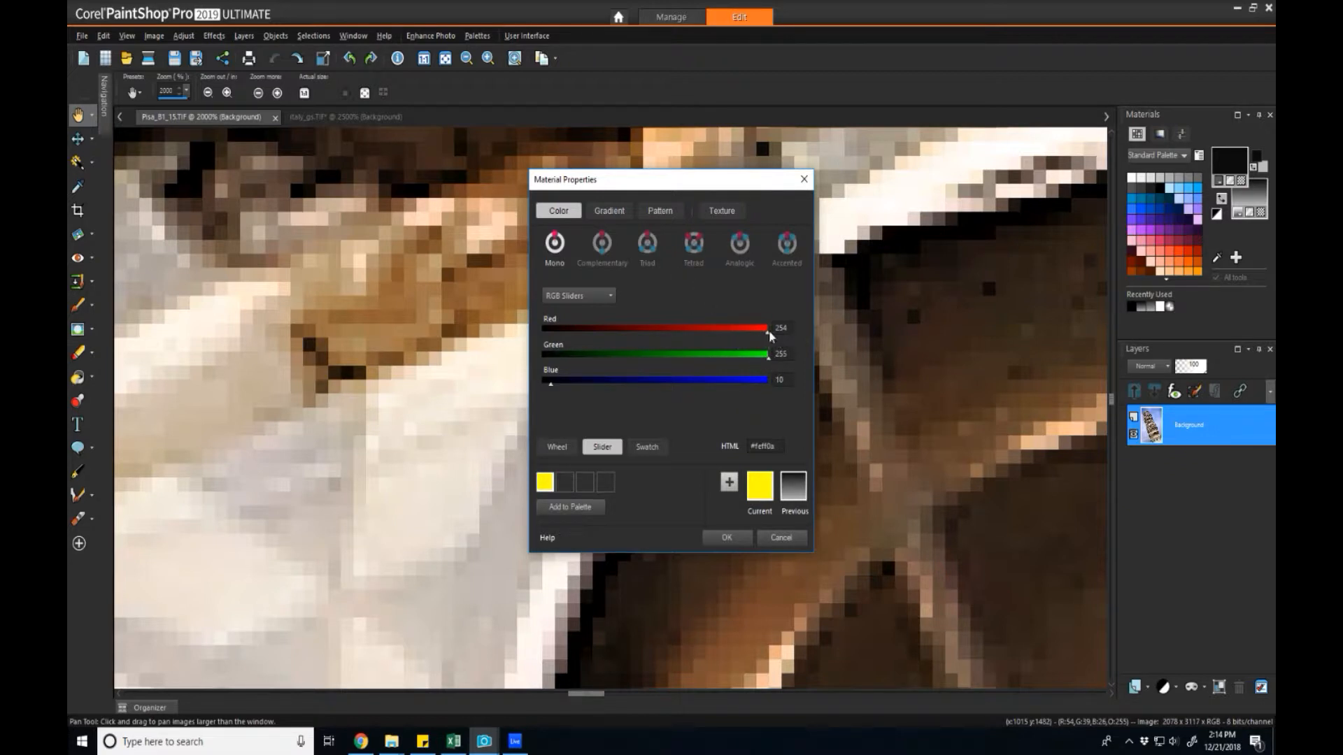
pyautogui.moveTo(767, 340); pyautogui.dragTo(772, 338)
pyautogui.moveTo(767, 360); pyautogui.dragTo(779, 392)
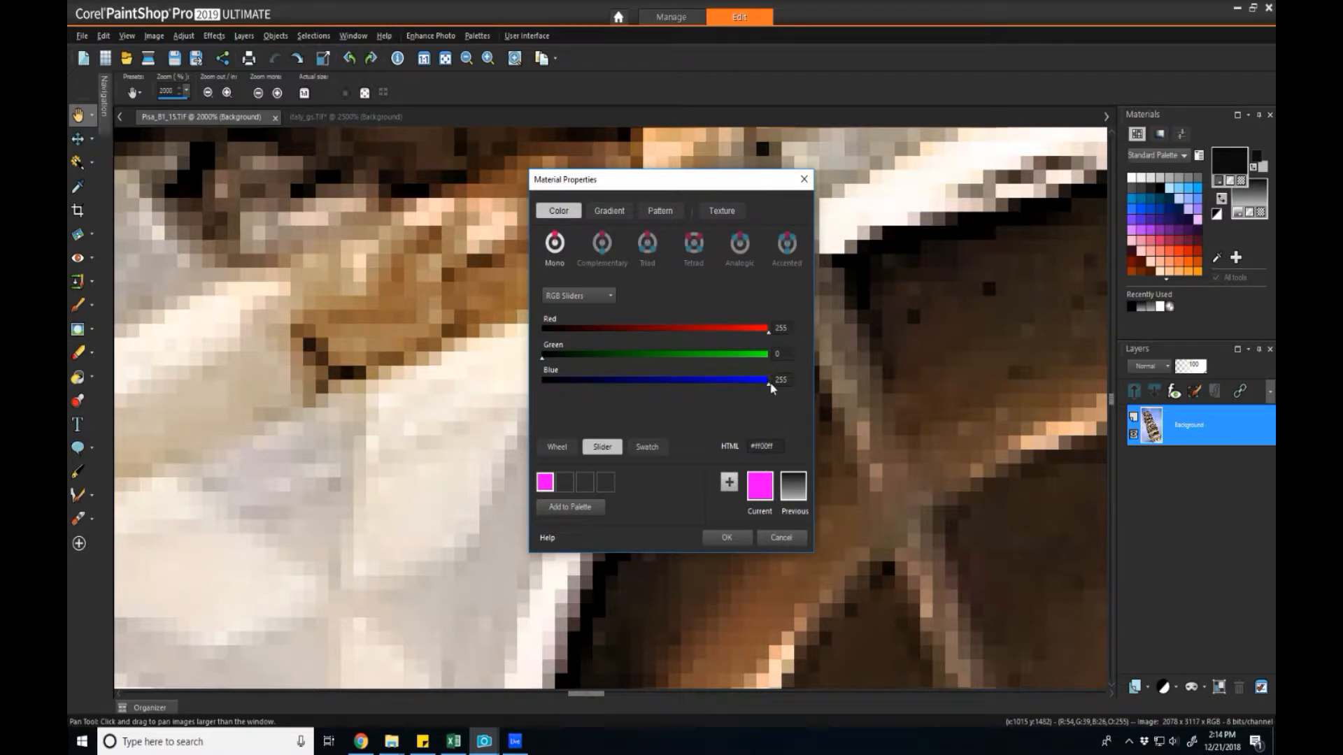
pyautogui.moveTo(769, 339)
pyautogui.mouseDown()
pyautogui.moveTo(540, 347)
pyautogui.moveTo(773, 357)
pyautogui.mouseUp()
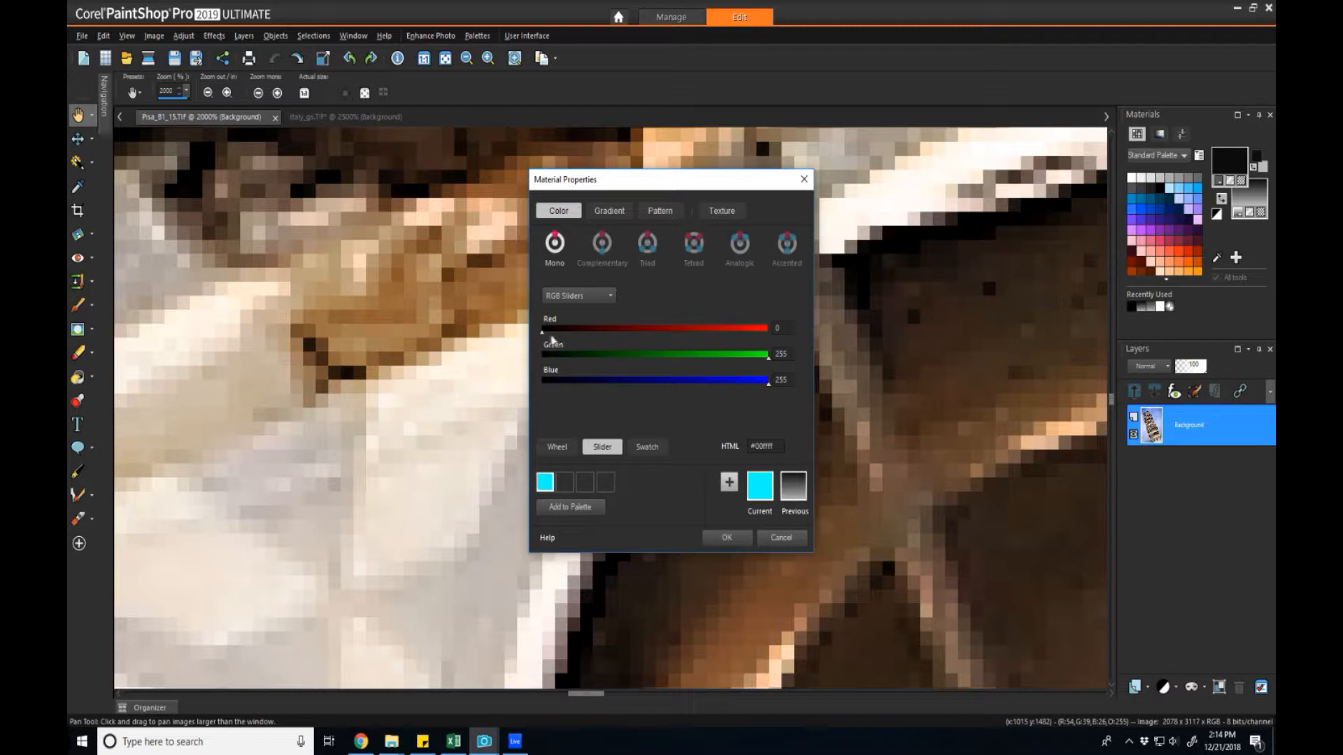
pyautogui.moveTo(544, 330); pyautogui.dragTo(777, 347)
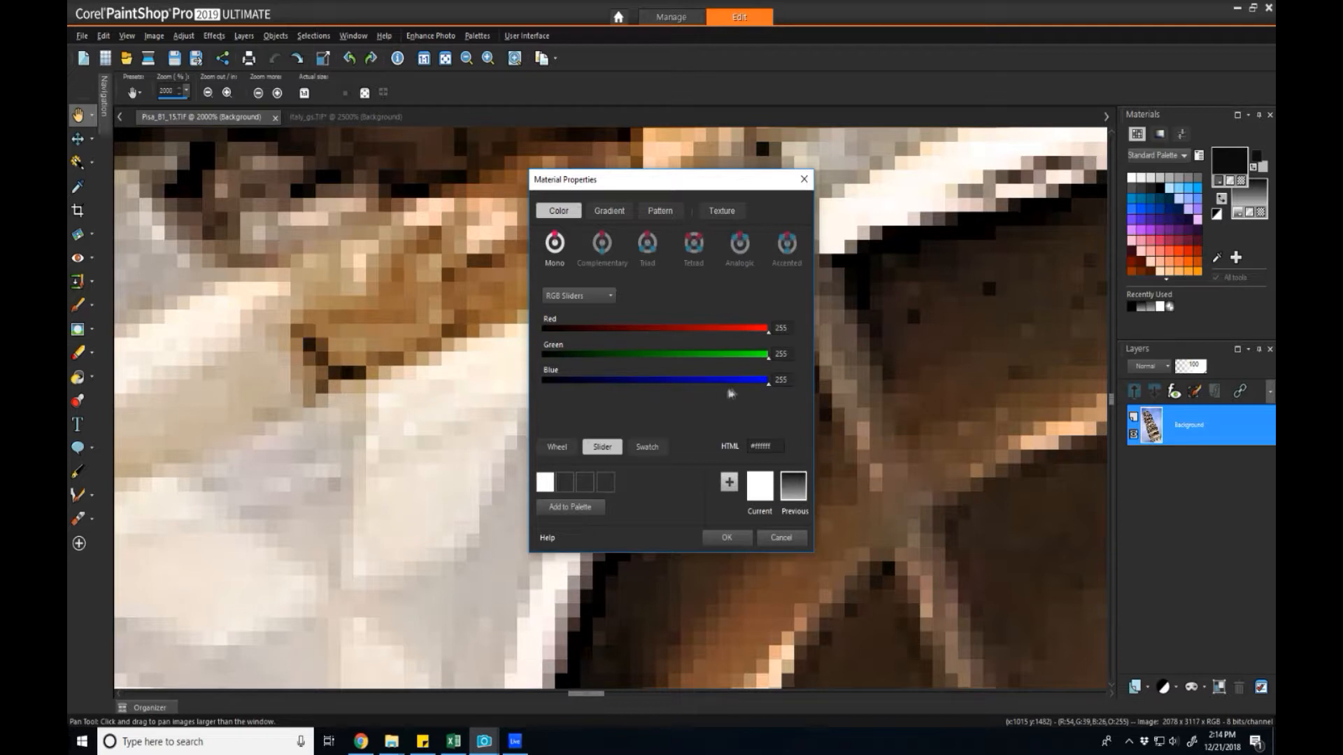
pyautogui.moveTo(768, 389); pyautogui.dragTo(543, 386)
pyautogui.moveTo(769, 361); pyautogui.dragTo(537, 360)
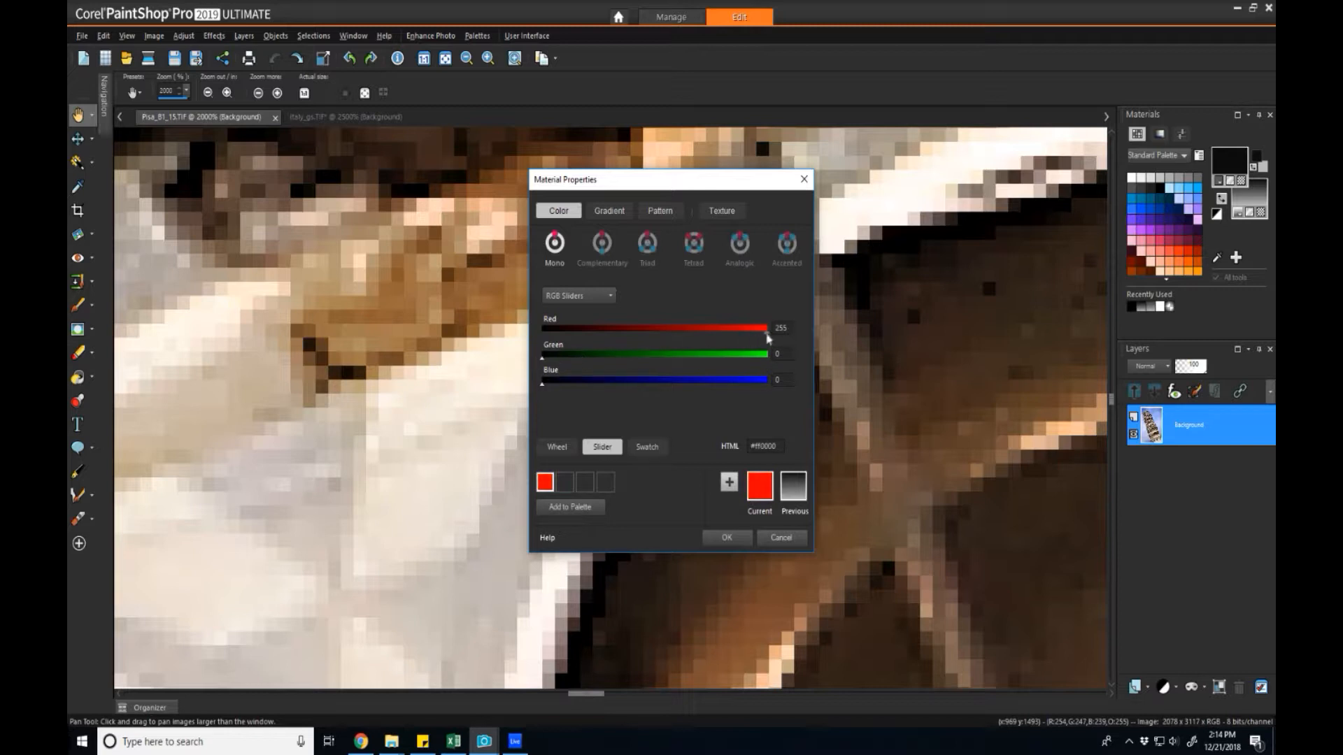
pyautogui.moveTo(768, 333); pyautogui.dragTo(540, 333)
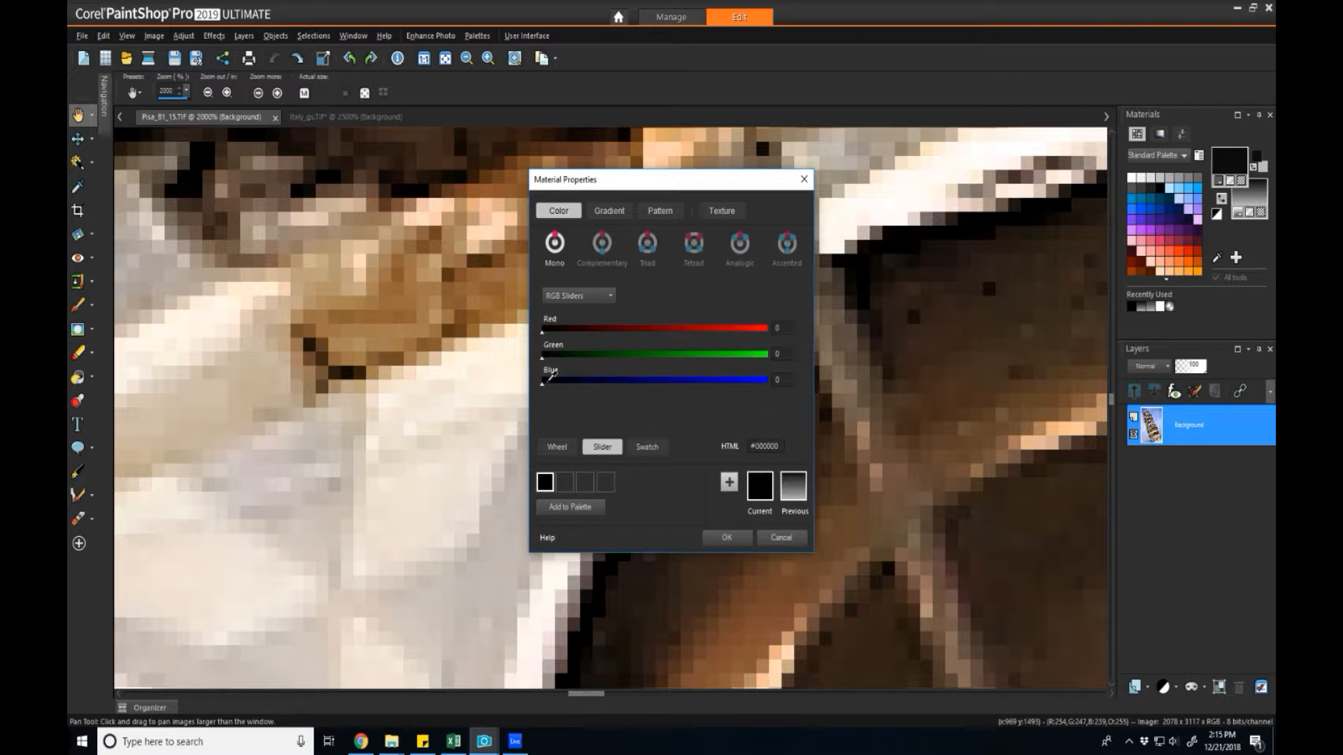
# Mix dark blue, lighter blue (green 100), mauve (red 178), orange, red, black, then green 218.
pyautogui.moveTo(544, 391); pyautogui.dragTo(678, 413)
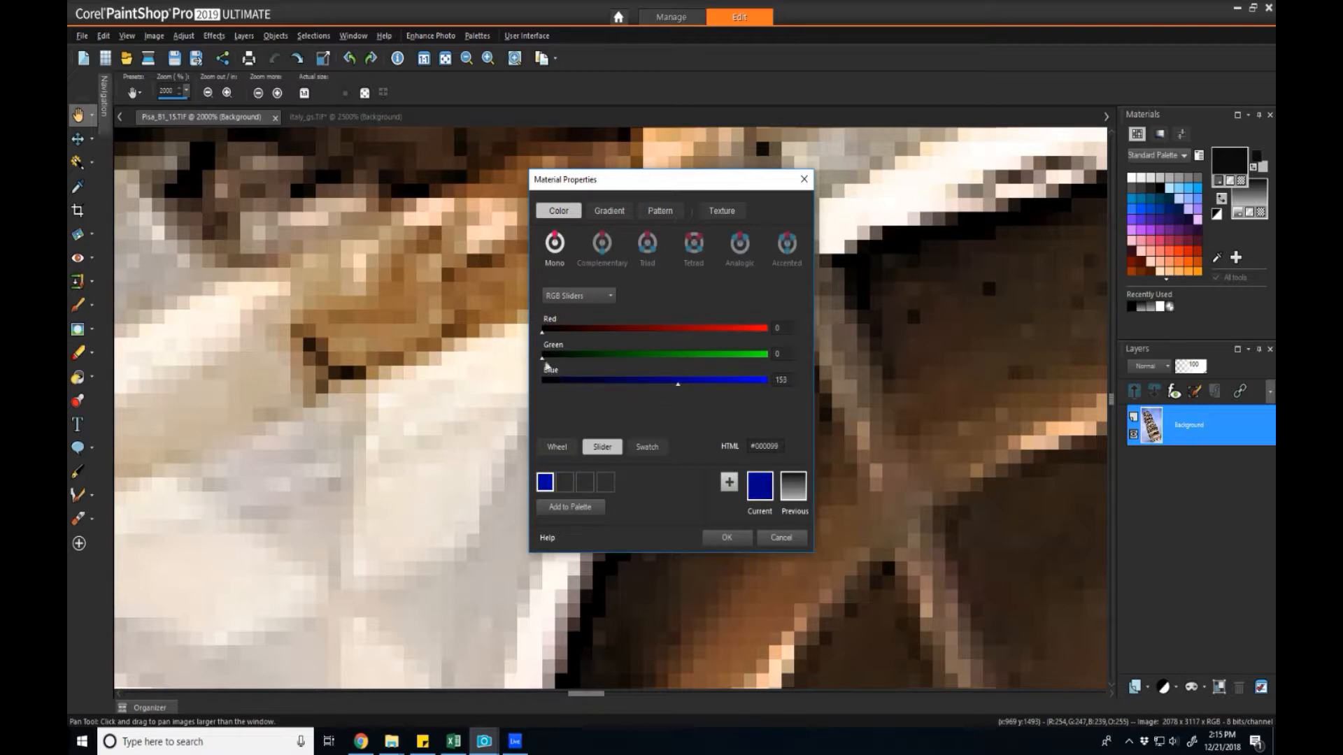
pyautogui.moveTo(545, 362); pyautogui.dragTo(630, 359)
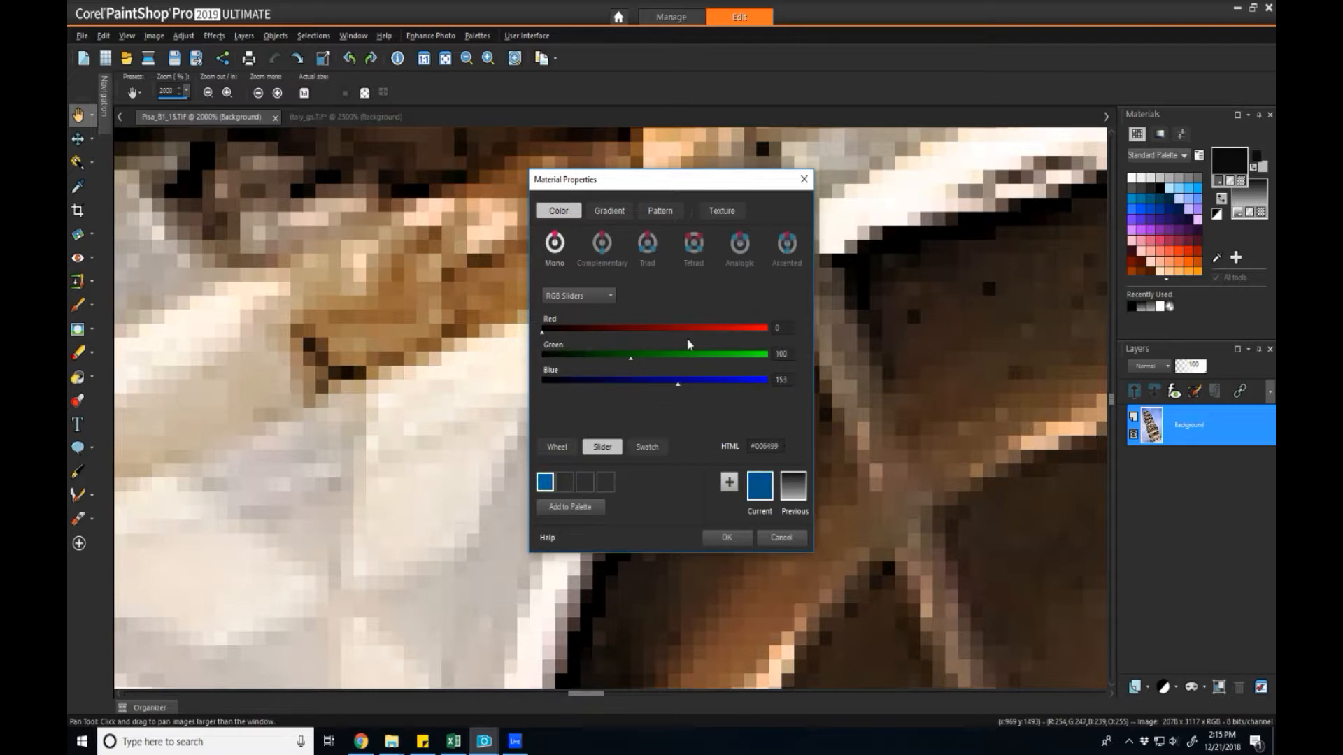
pyautogui.moveTo(542, 336); pyautogui.dragTo(700, 334)
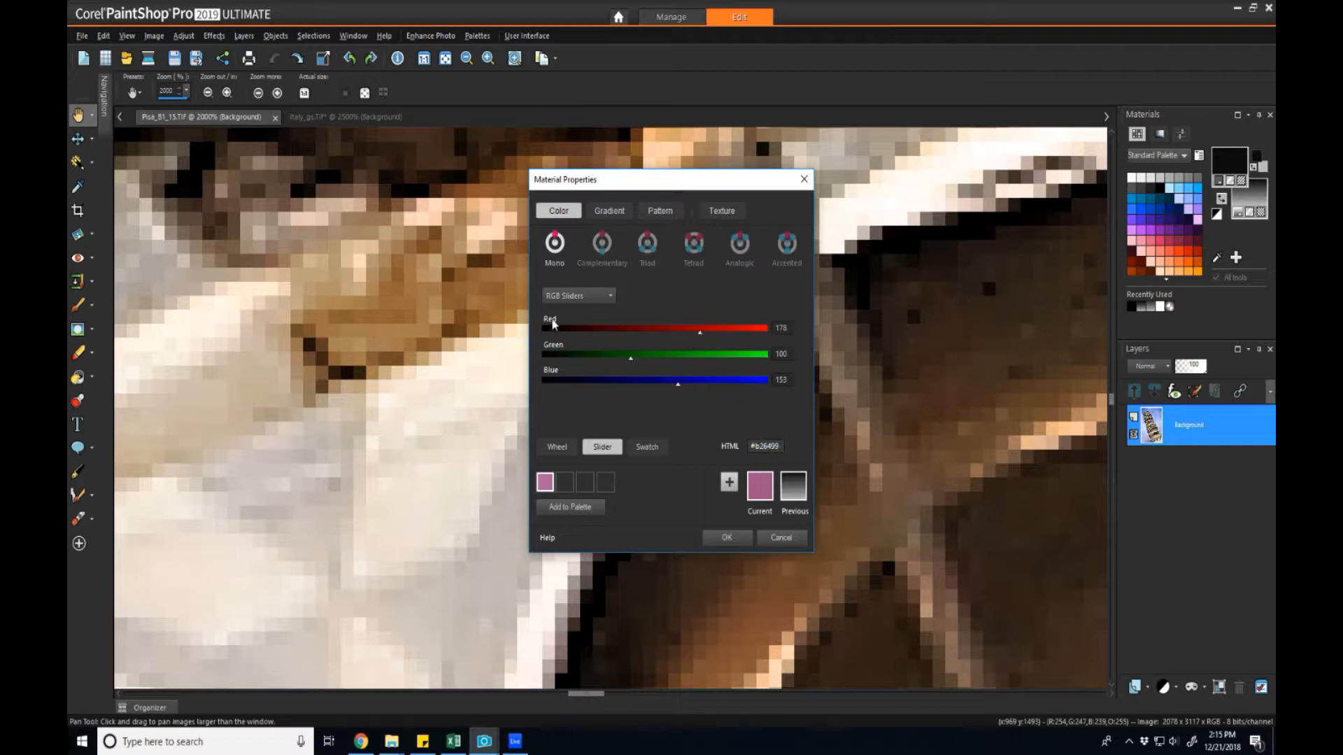
pyautogui.moveTo(679, 389); pyautogui.dragTo(547, 385)
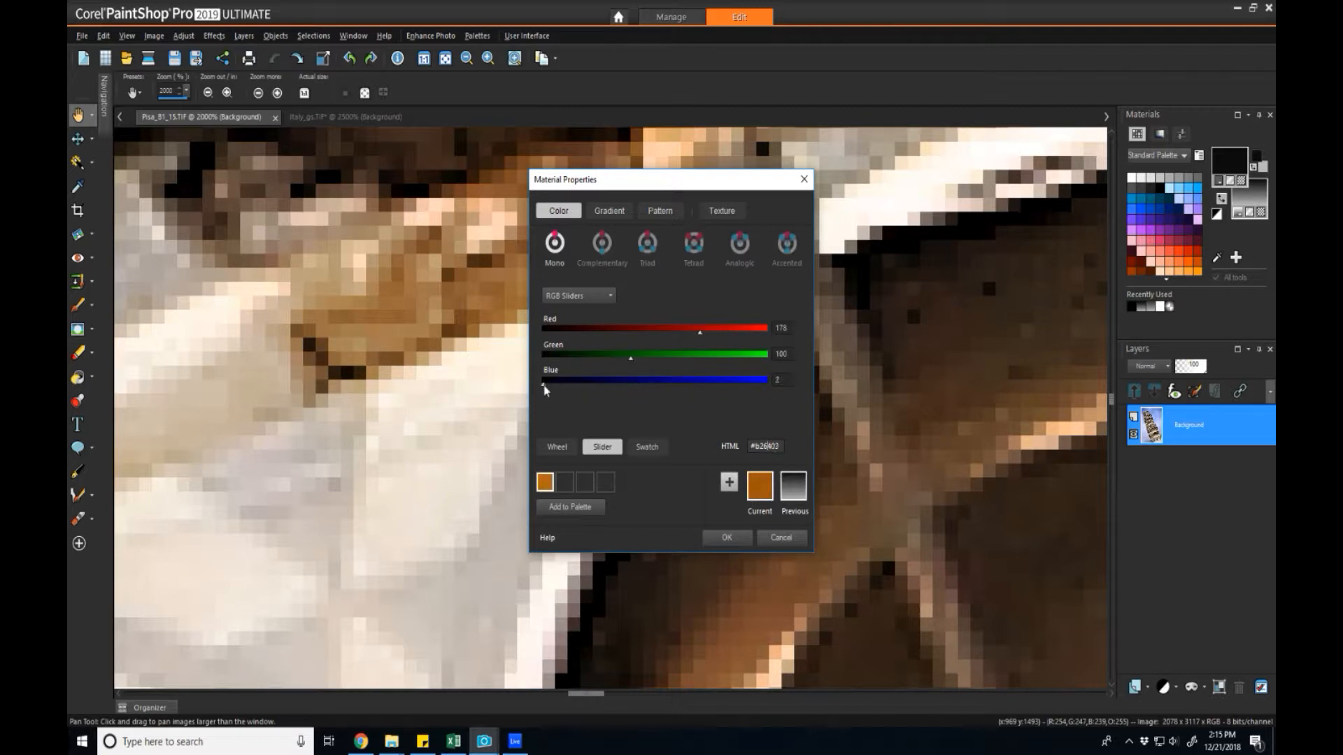
pyautogui.click(630, 357)
pyautogui.moveTo(629, 358); pyautogui.dragTo(540, 358)
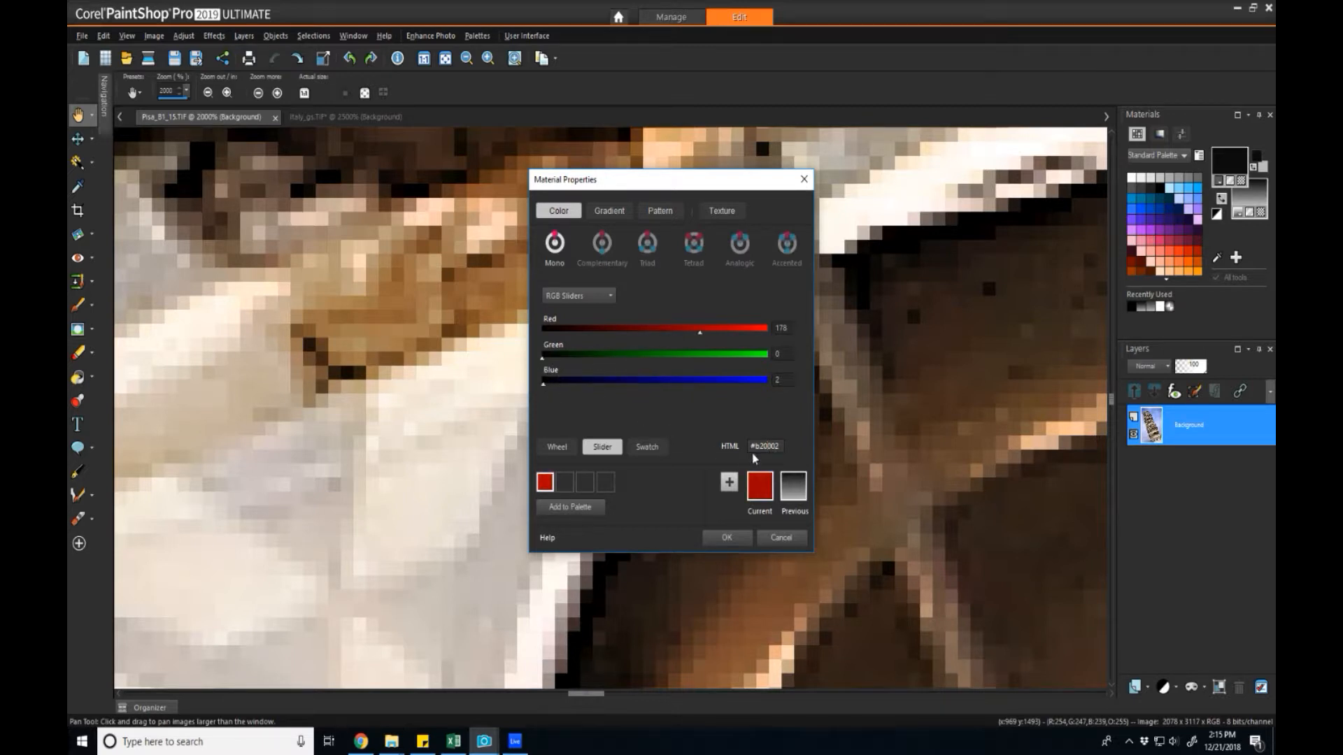
pyautogui.moveTo(543, 384); pyautogui.dragTo(540, 392)
pyautogui.moveTo(700, 334); pyautogui.dragTo(544, 353)
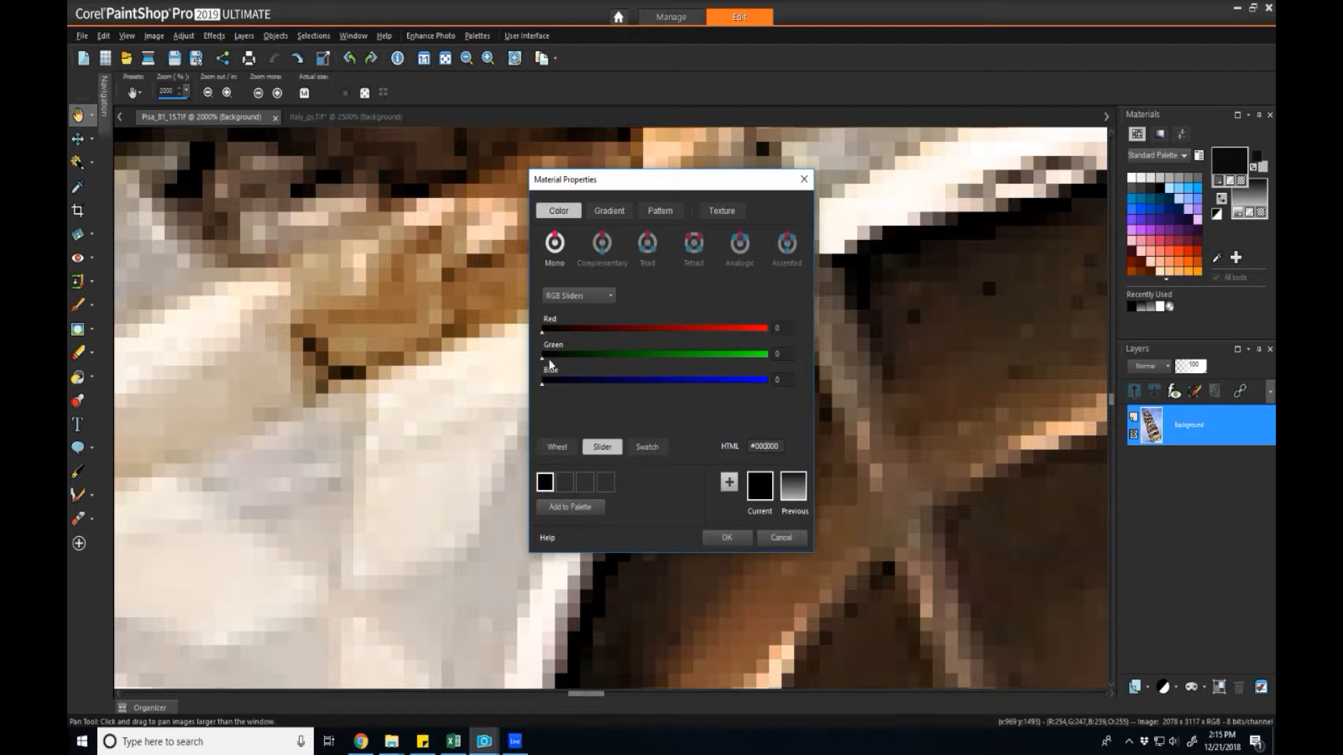
pyautogui.moveTo(544, 362); pyautogui.dragTo(546, 405)
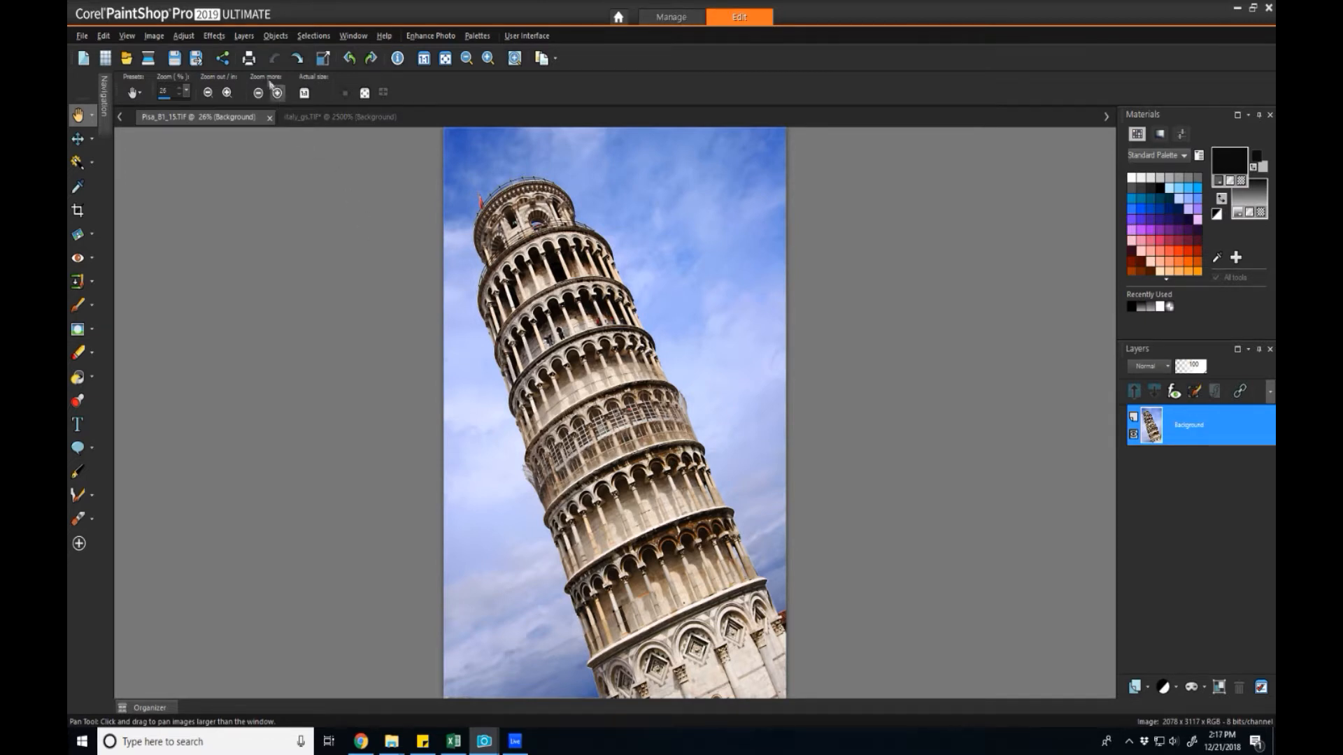
# Apply Levels with midtone 91 and white point 151, then sample the sky with the dropper.
pyautogui.click(184, 35)
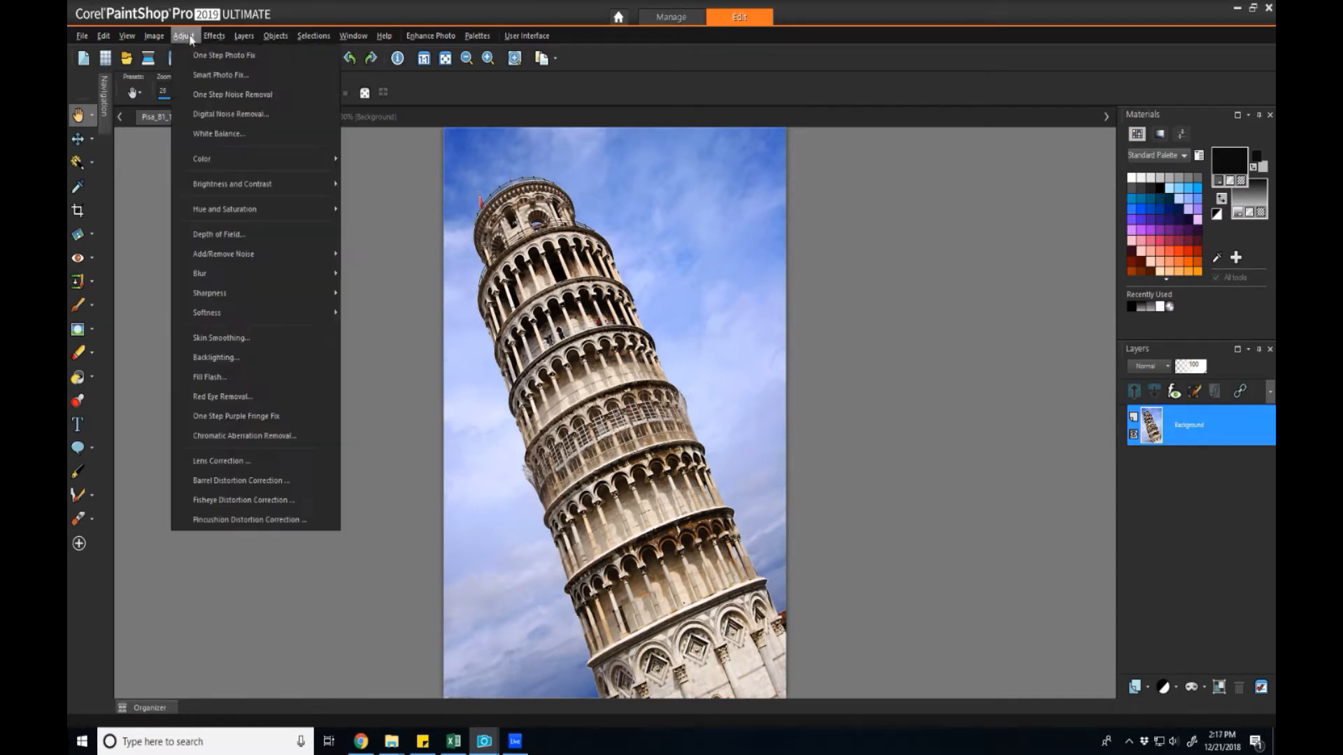
pyautogui.moveTo(221, 180)
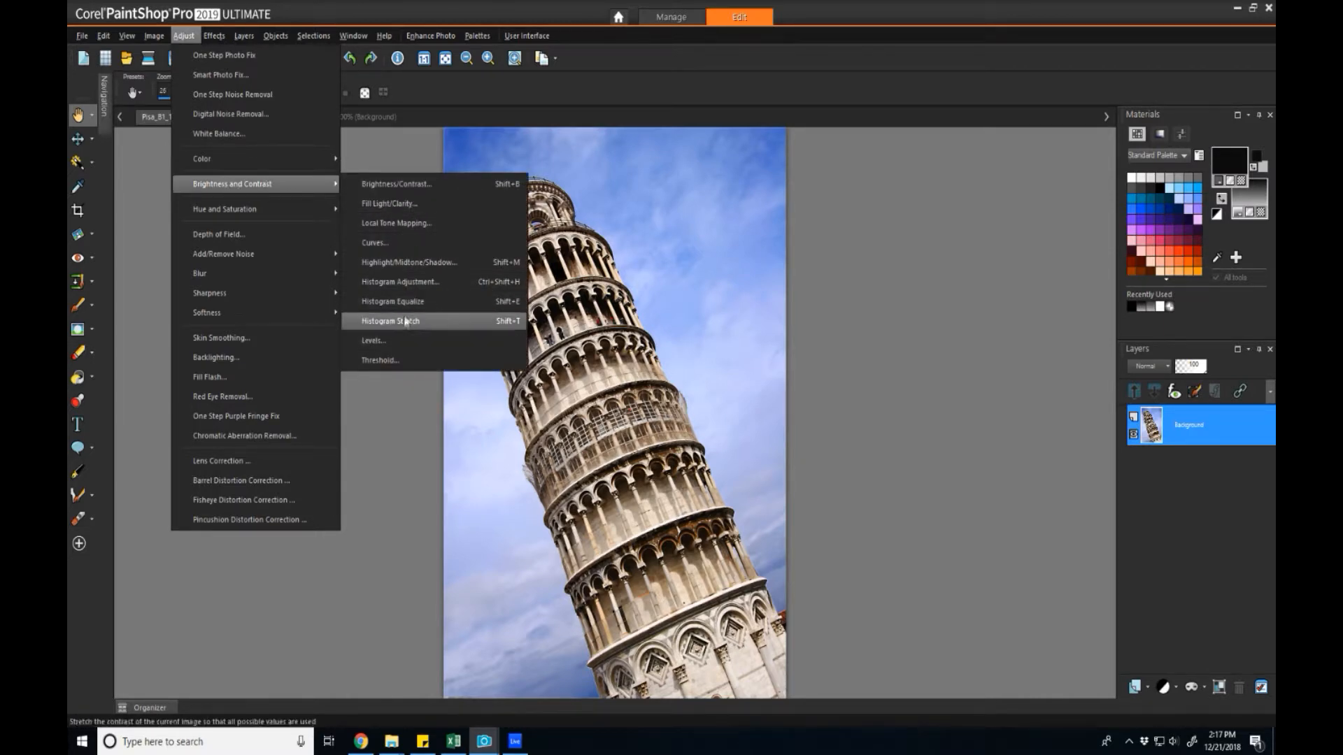
pyautogui.click(376, 341)
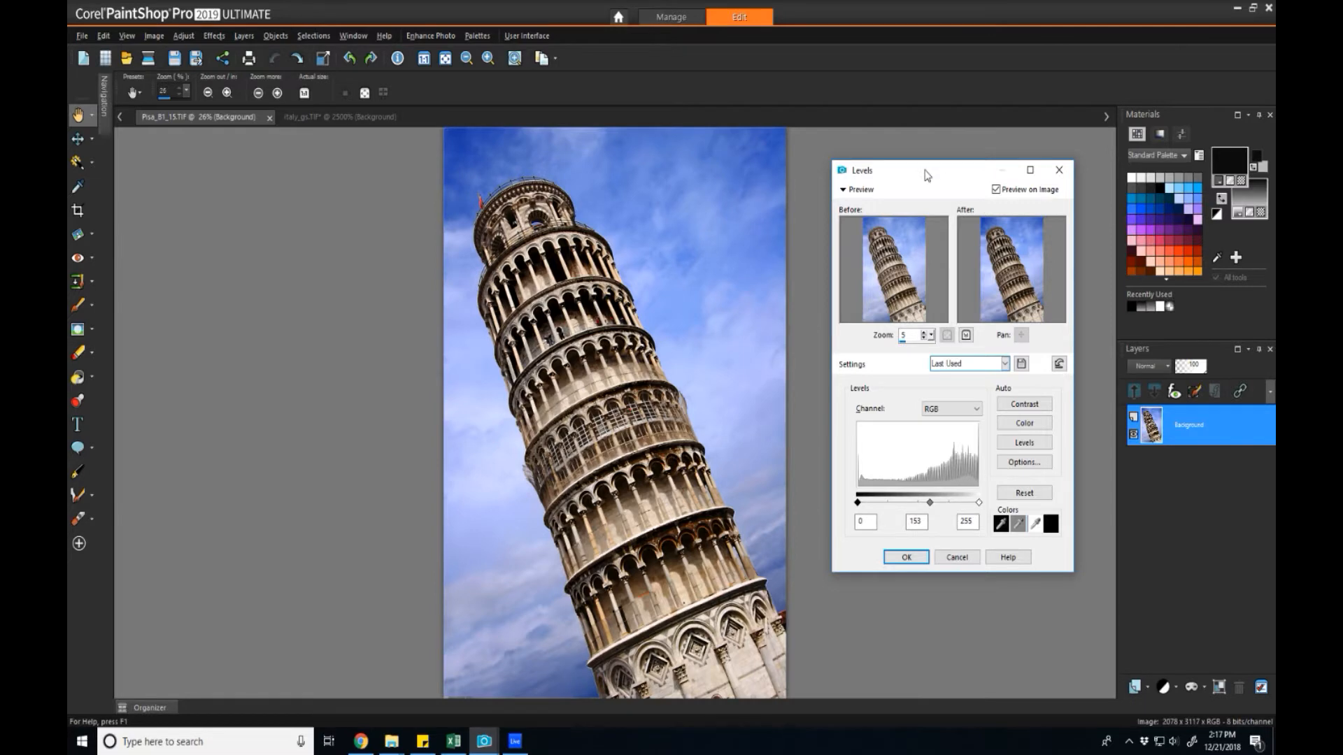
pyautogui.moveTo(927, 175); pyautogui.dragTo(581, 207)
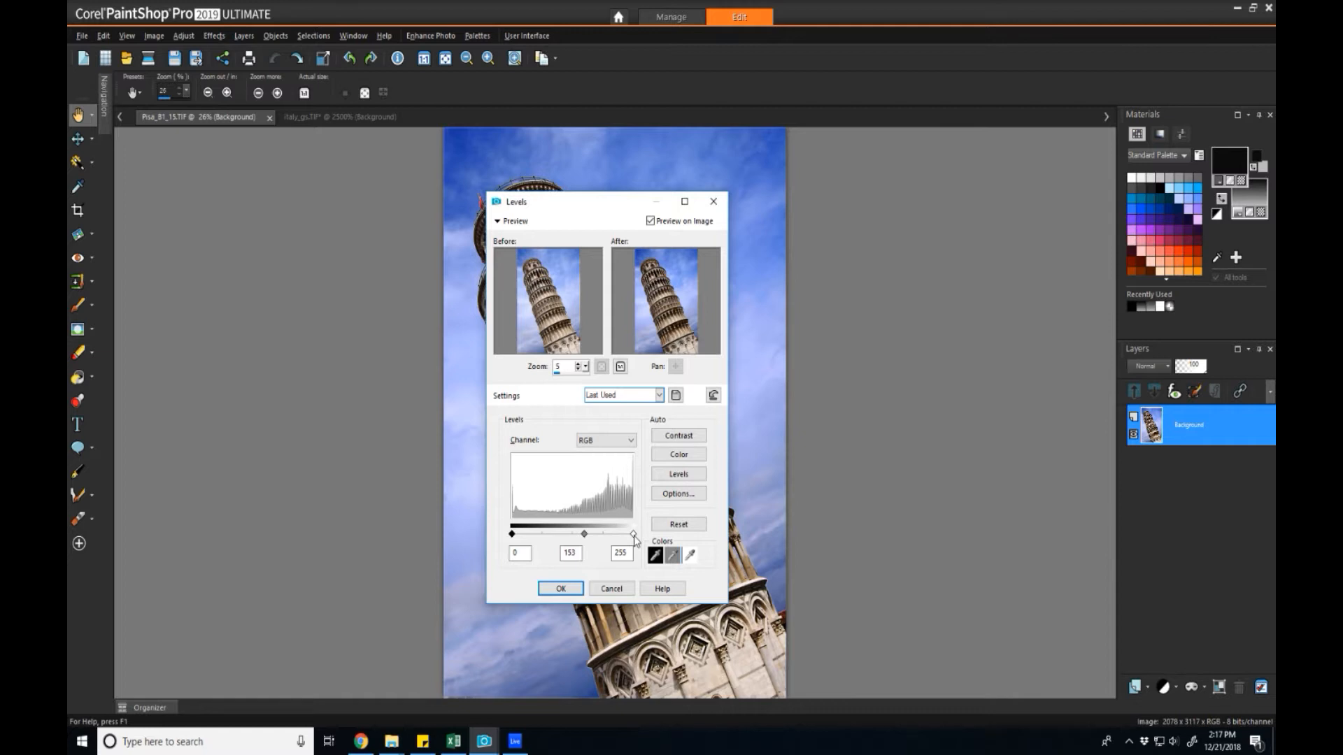
pyautogui.moveTo(634, 535); pyautogui.dragTo(615, 540)
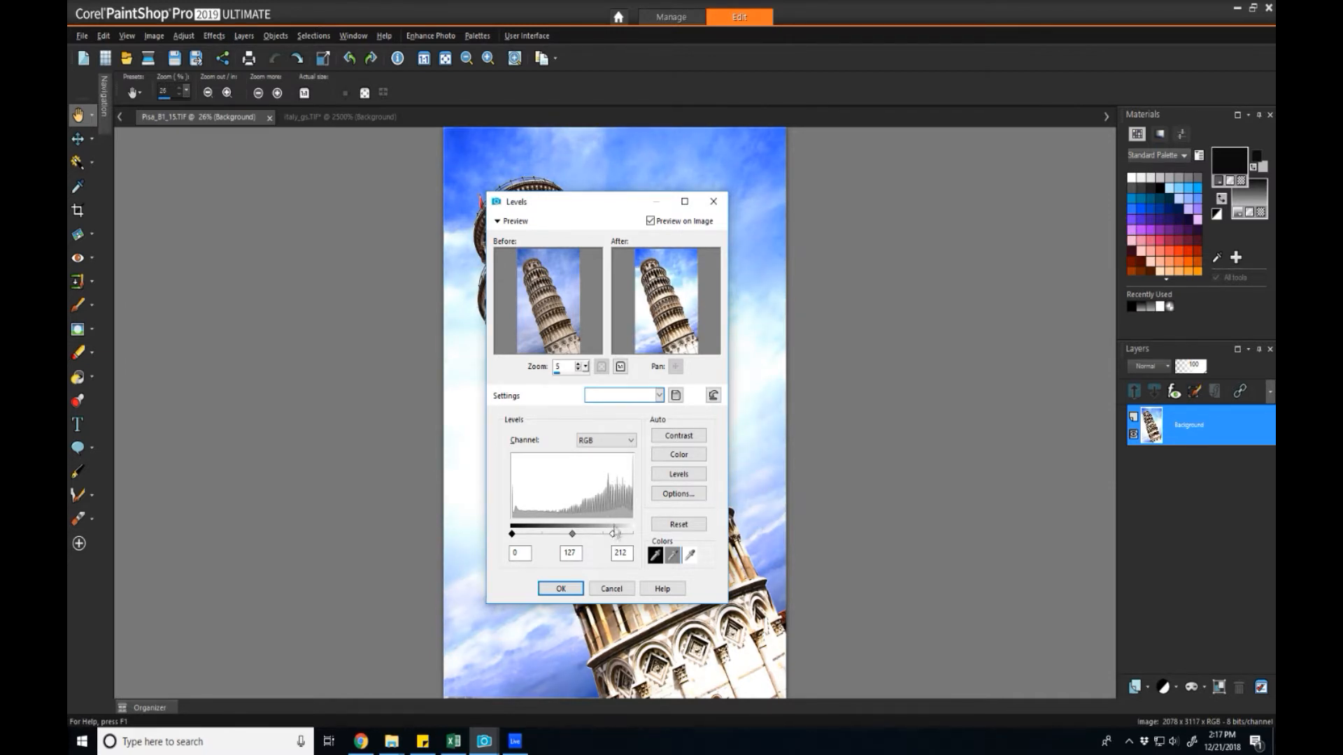
pyautogui.moveTo(557, 202); pyautogui.dragTo(874, 182)
pyautogui.moveTo(929, 513); pyautogui.dragTo(899, 513)
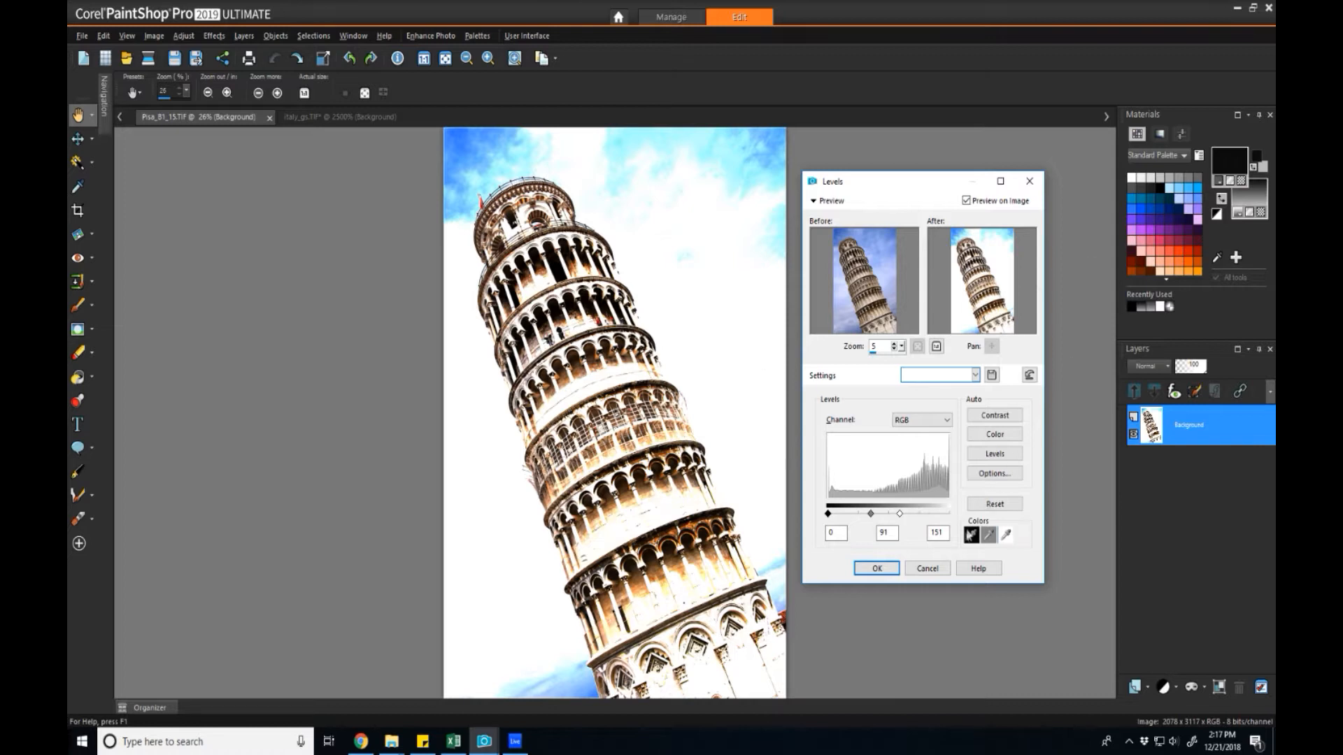
pyautogui.click(877, 568)
pyautogui.click(1218, 256)
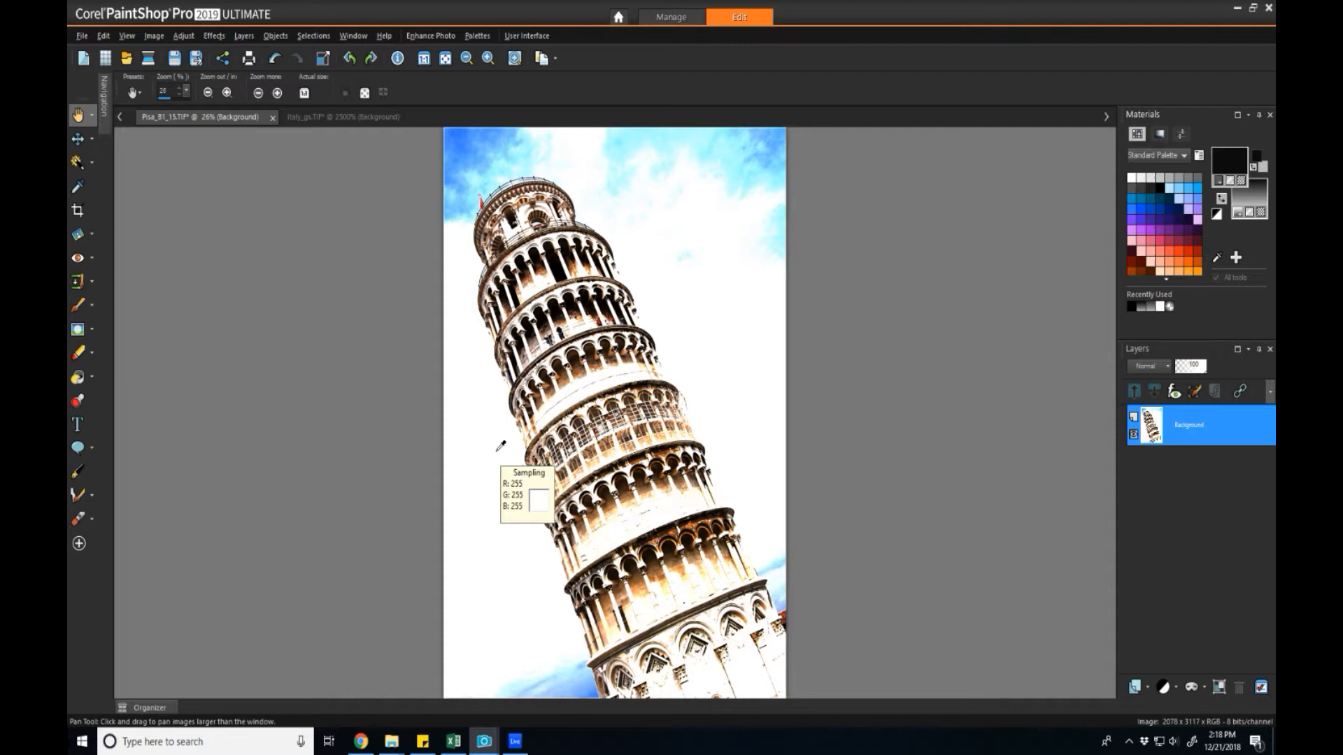
# Undo the Levels adjustment and add an empty Raster 1 layer.
pyautogui.hotkey('ctrl', 'z')
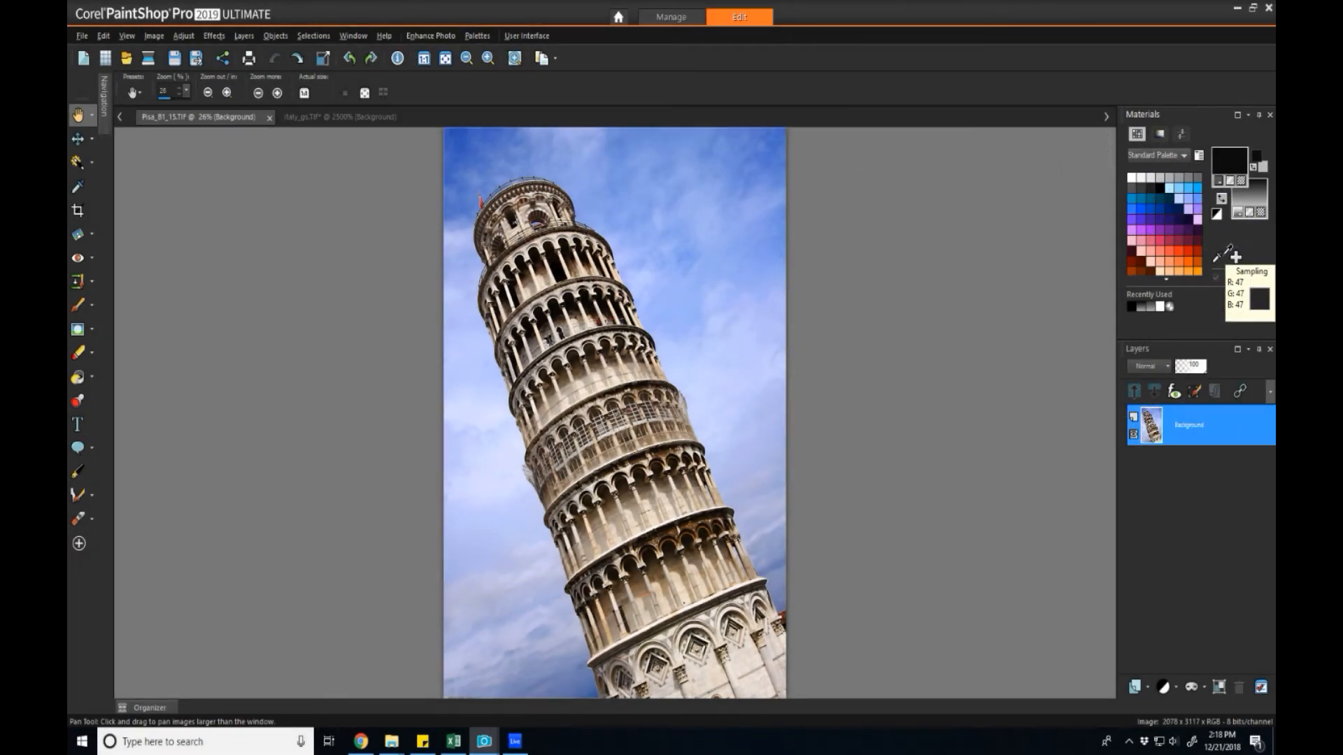
pyautogui.click(244, 36)
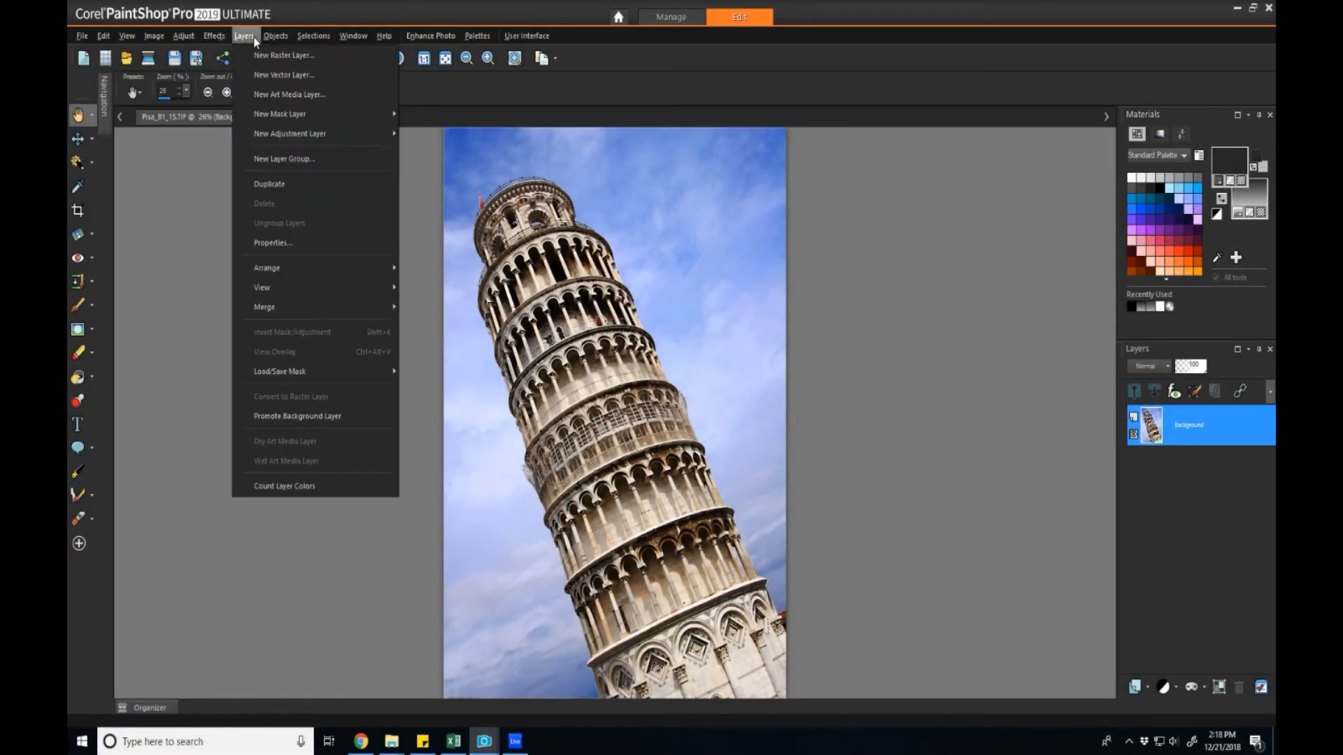
pyautogui.click(293, 55)
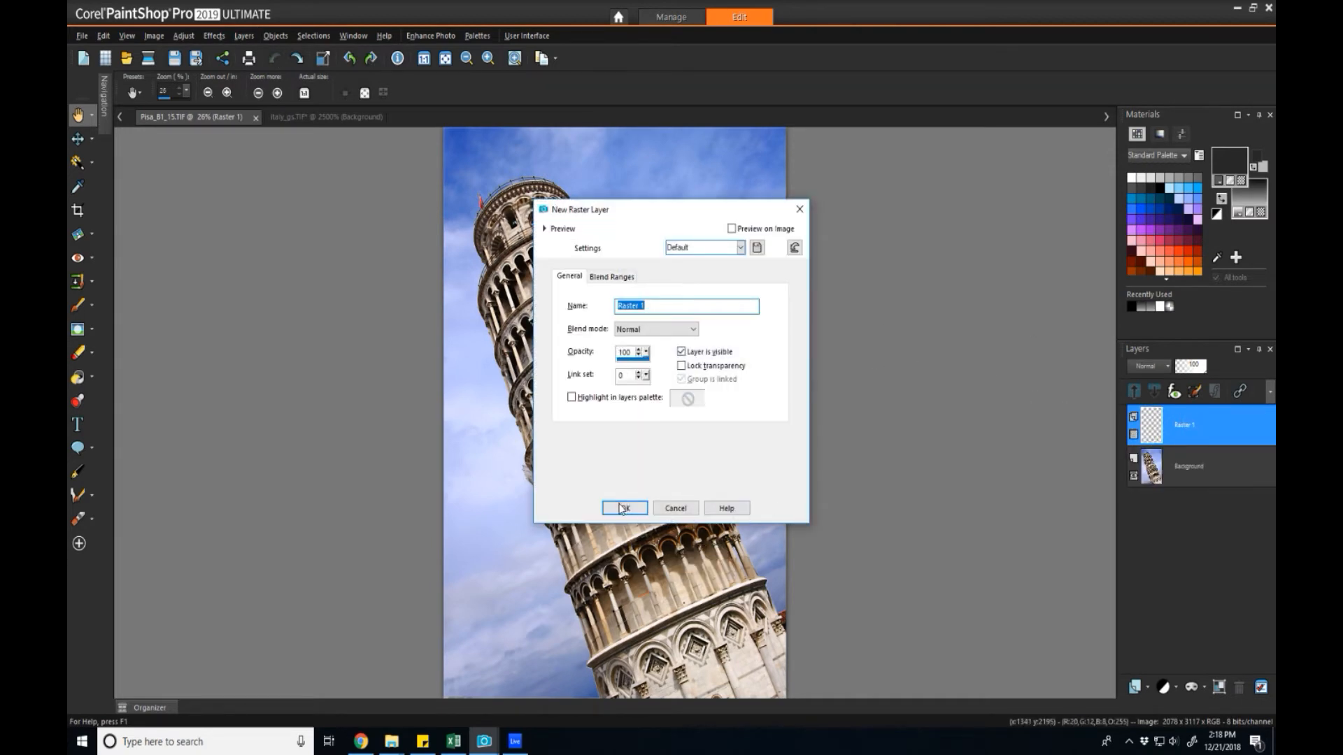
pyautogui.click(625, 508)
# Keep Raster 1 at Normal blending and sample the sky's blue as paint colour.
pyautogui.click(1168, 367)
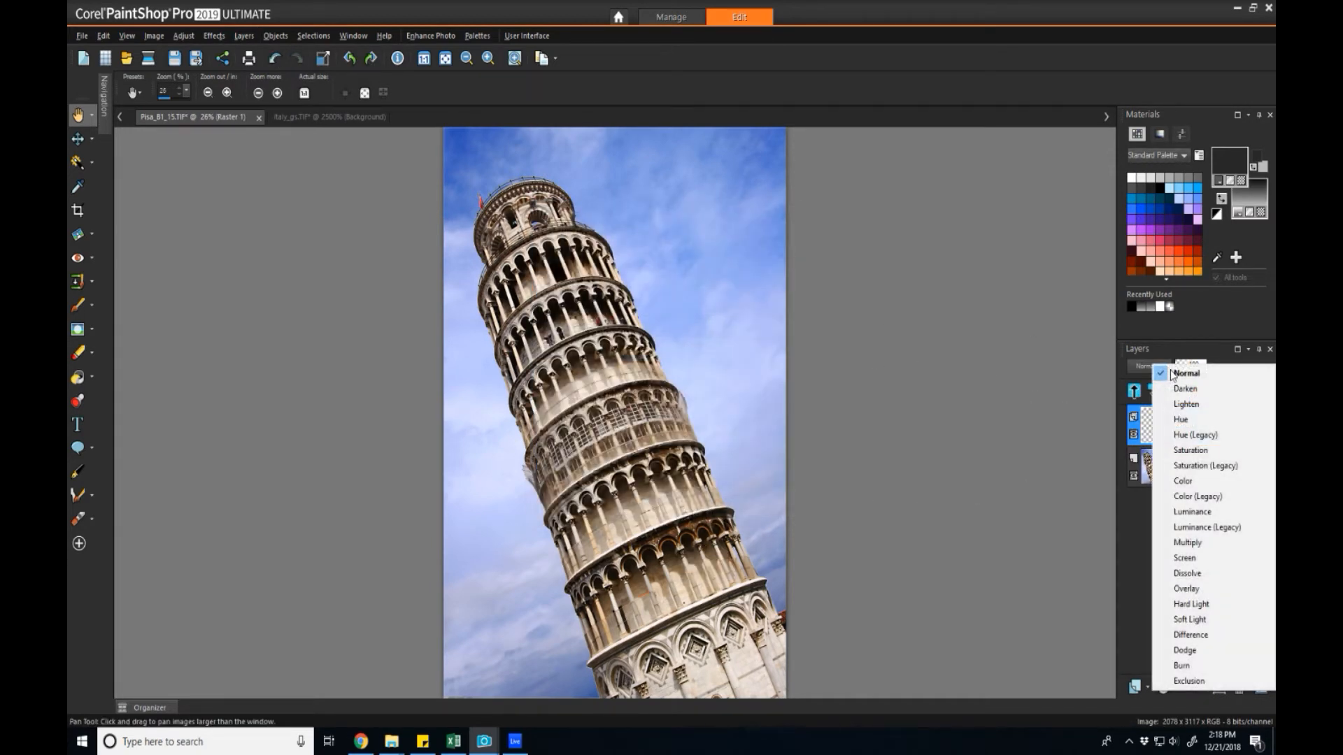
pyautogui.click(1187, 373)
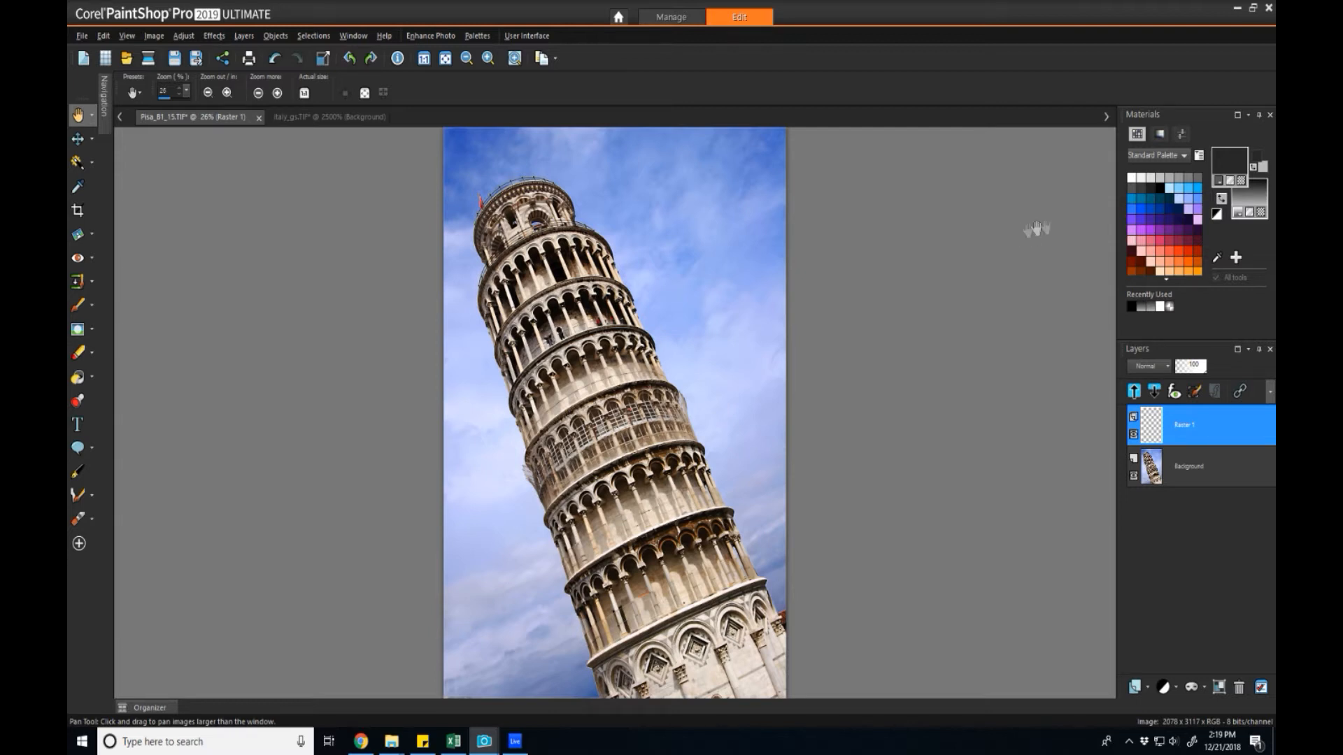
pyautogui.click(1217, 258)
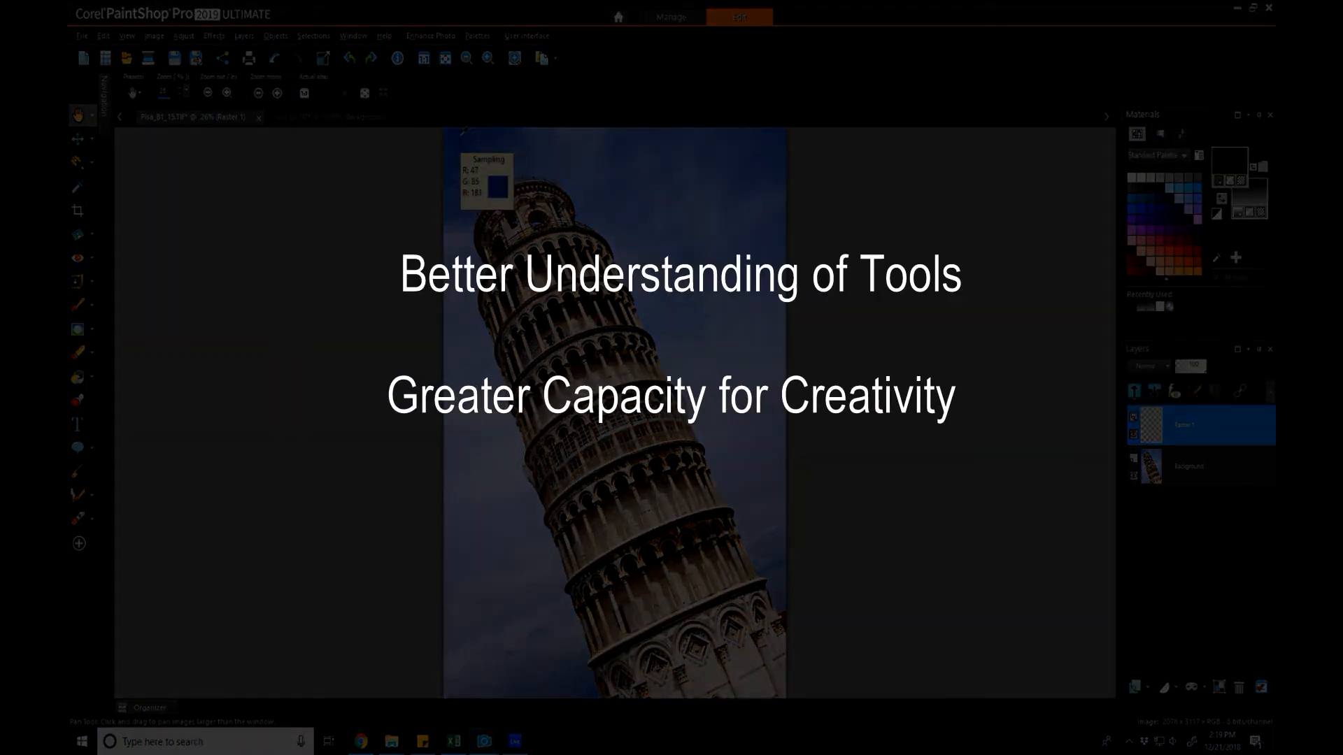
pyautogui.click(463, 130)
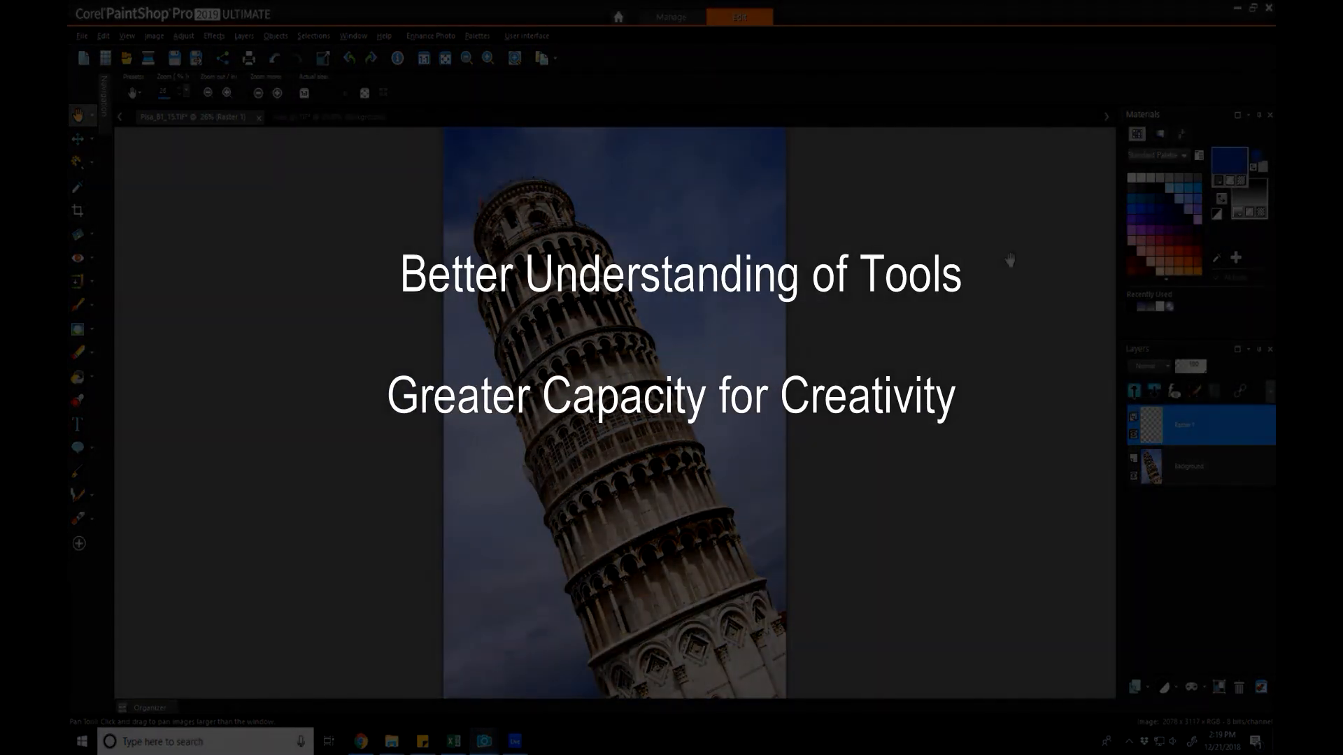
# Flood-fill Raster 1 with the sampled blue and set its blend mode to Difference.
pyautogui.press('f')
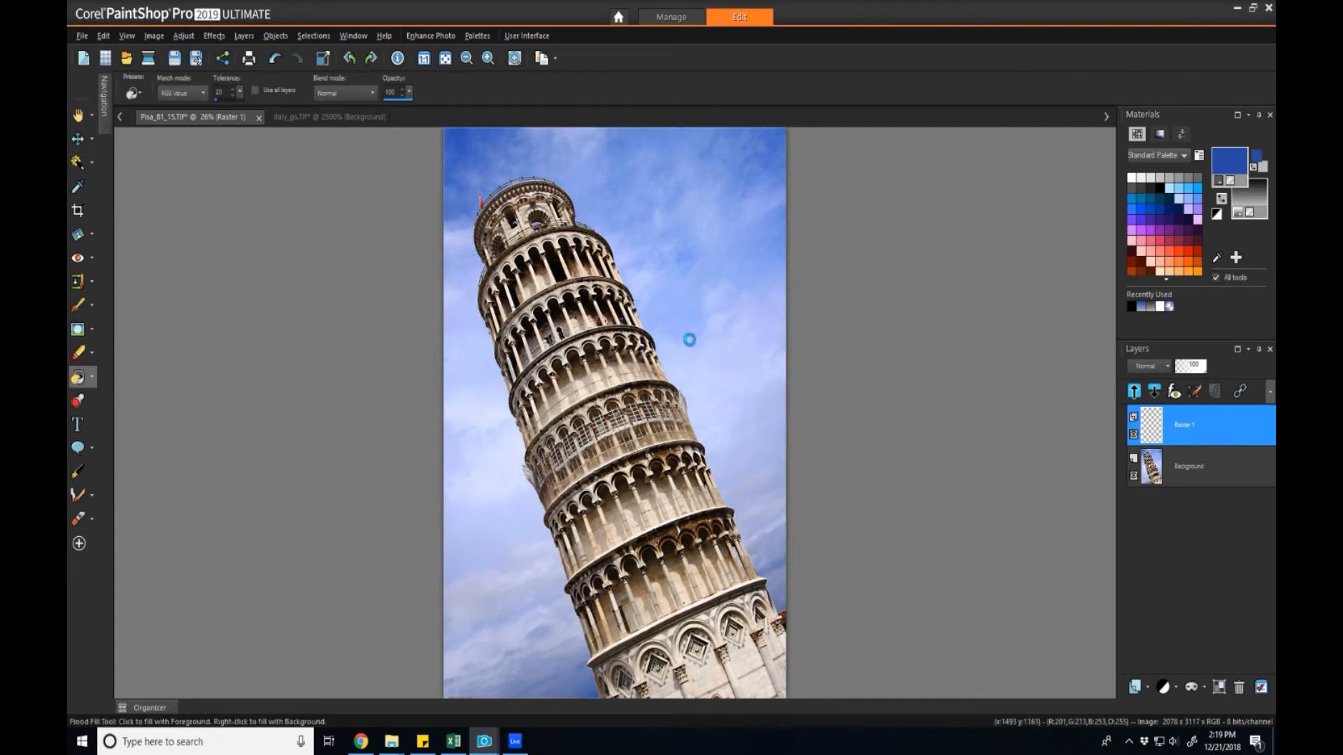
pyautogui.click(687, 340)
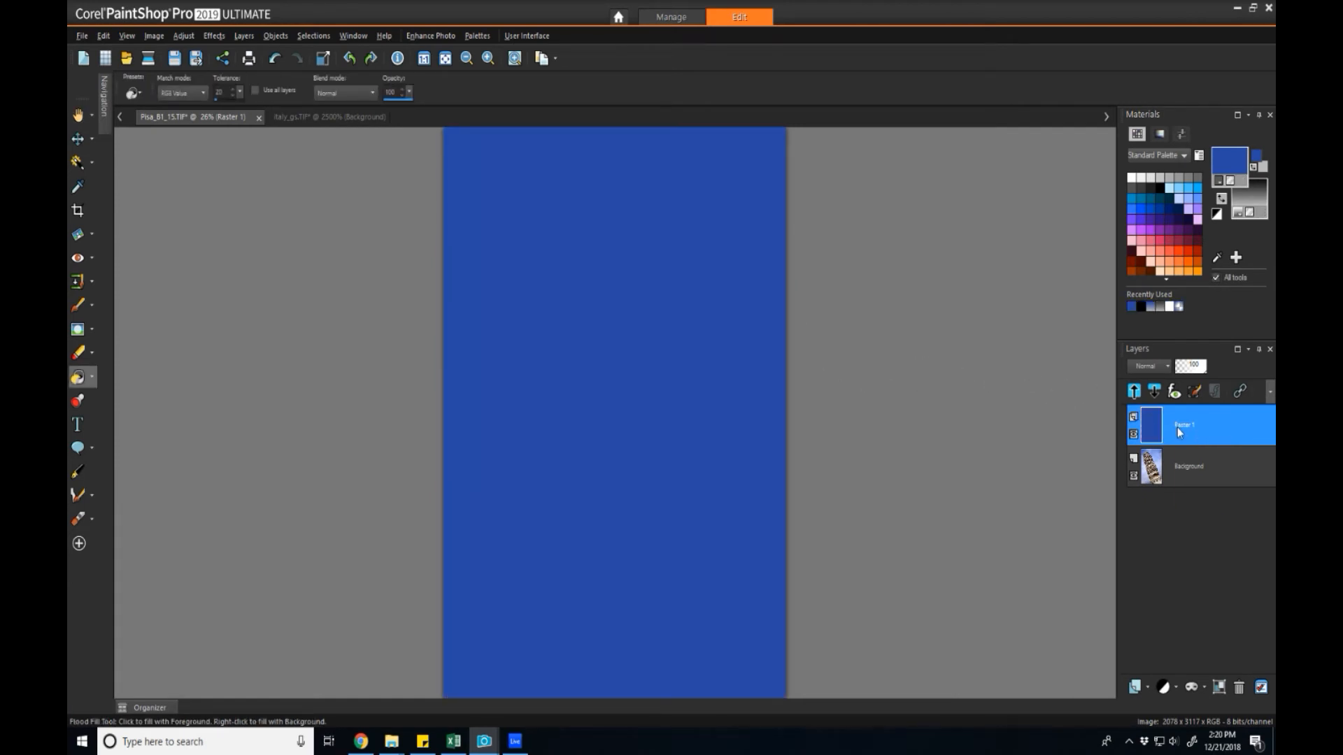
pyautogui.moveTo(1172, 440)
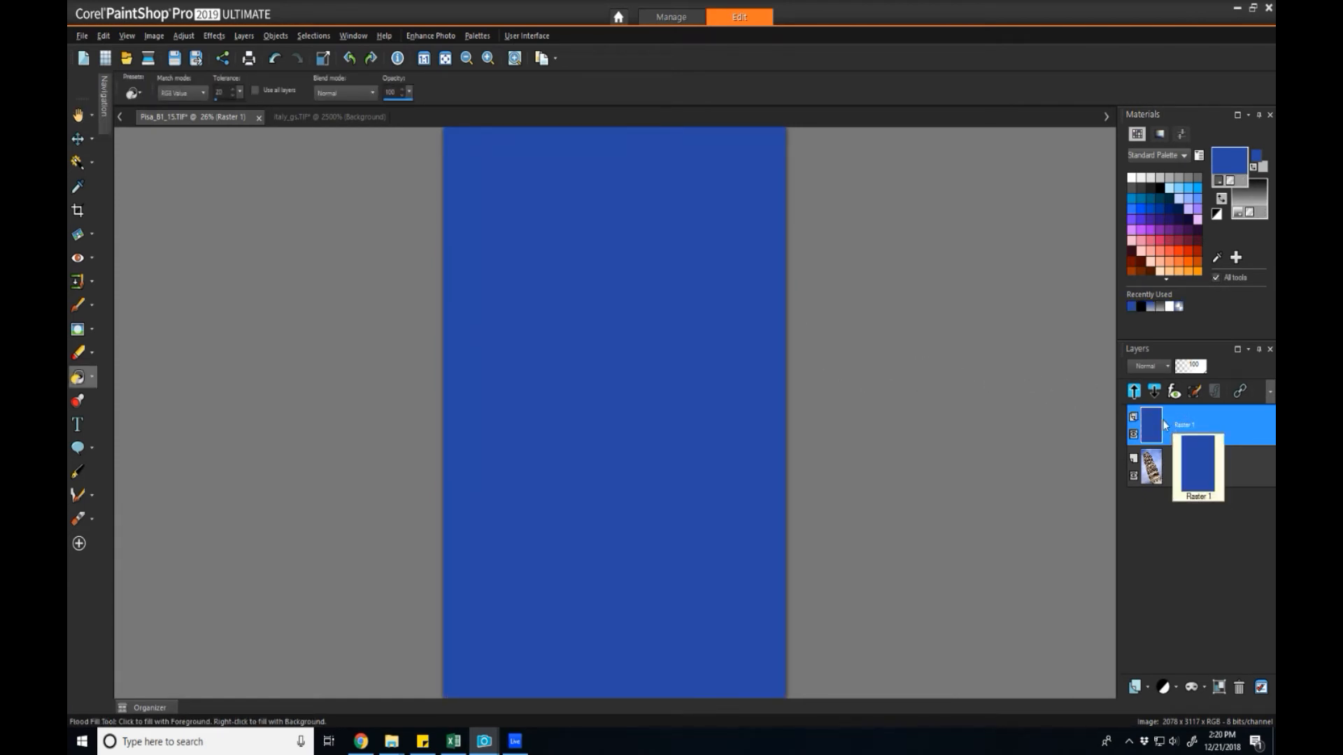
pyautogui.click(1166, 368)
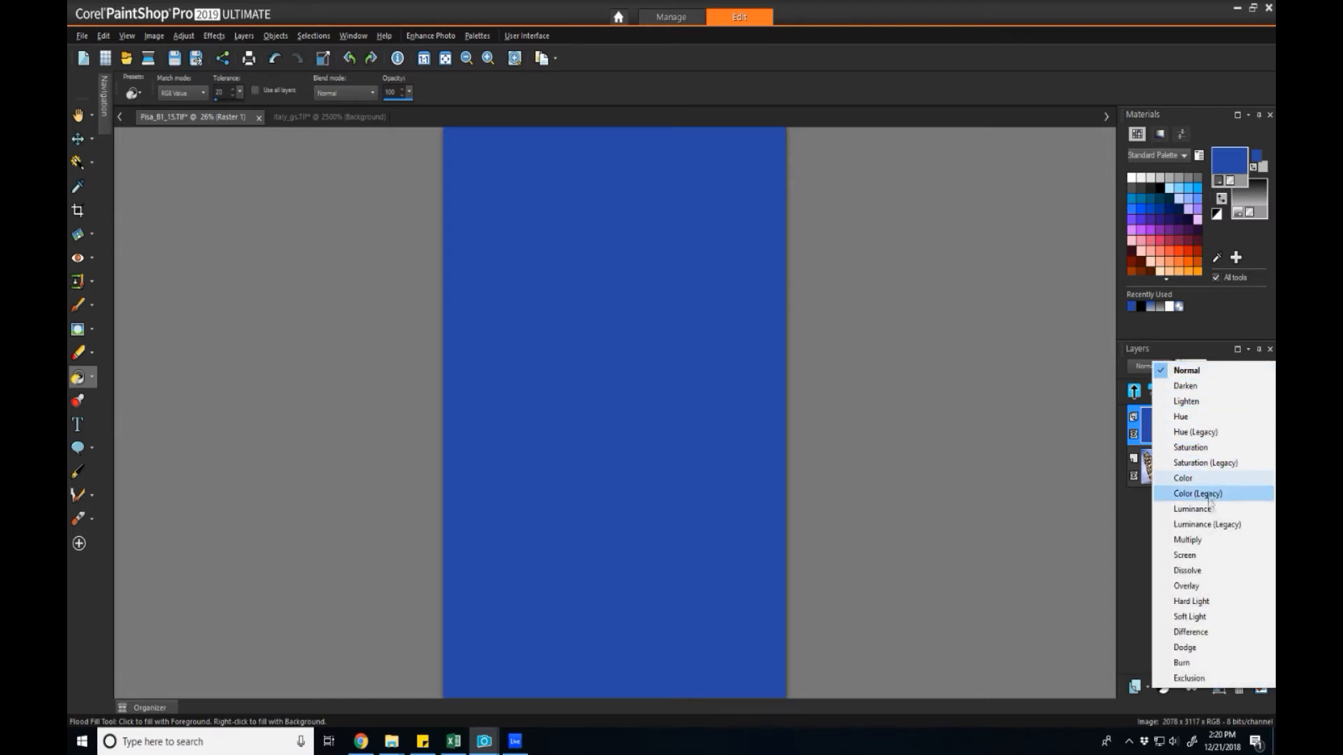
pyautogui.click(1190, 632)
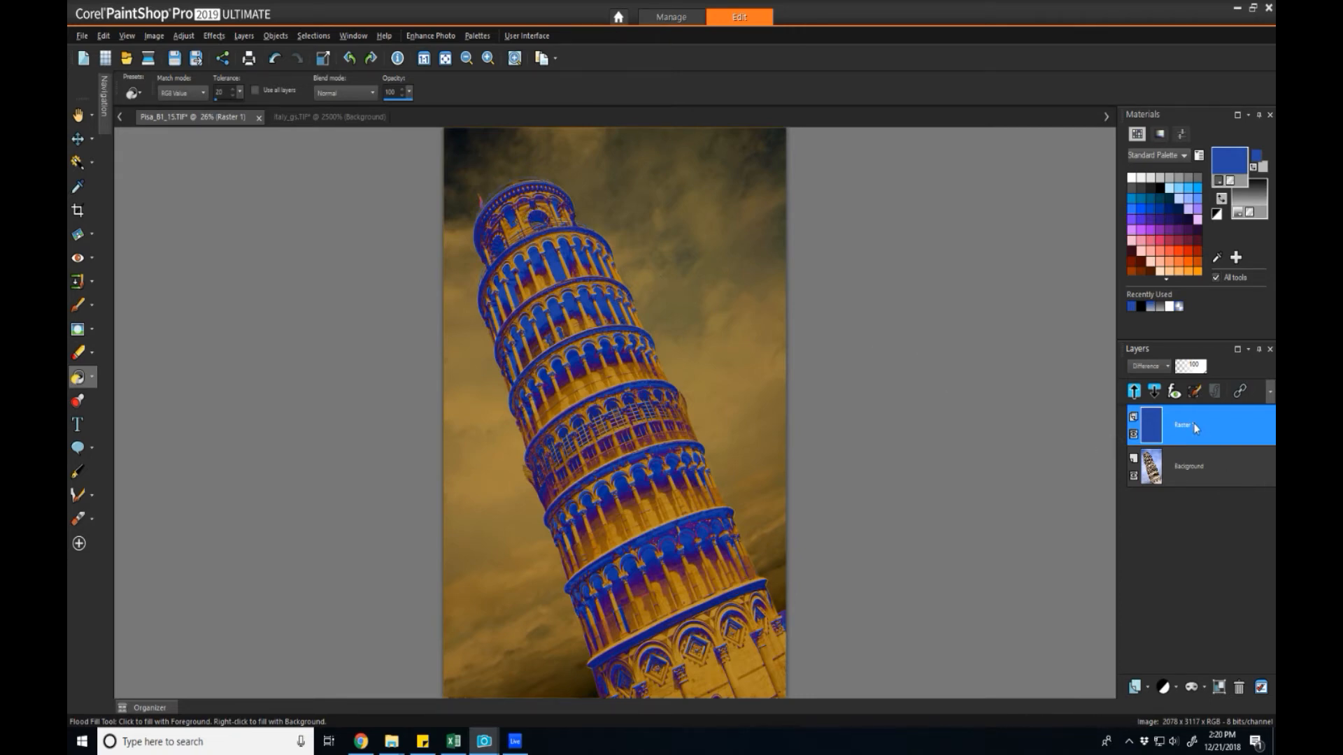
pyautogui.rightClick(1170, 478)
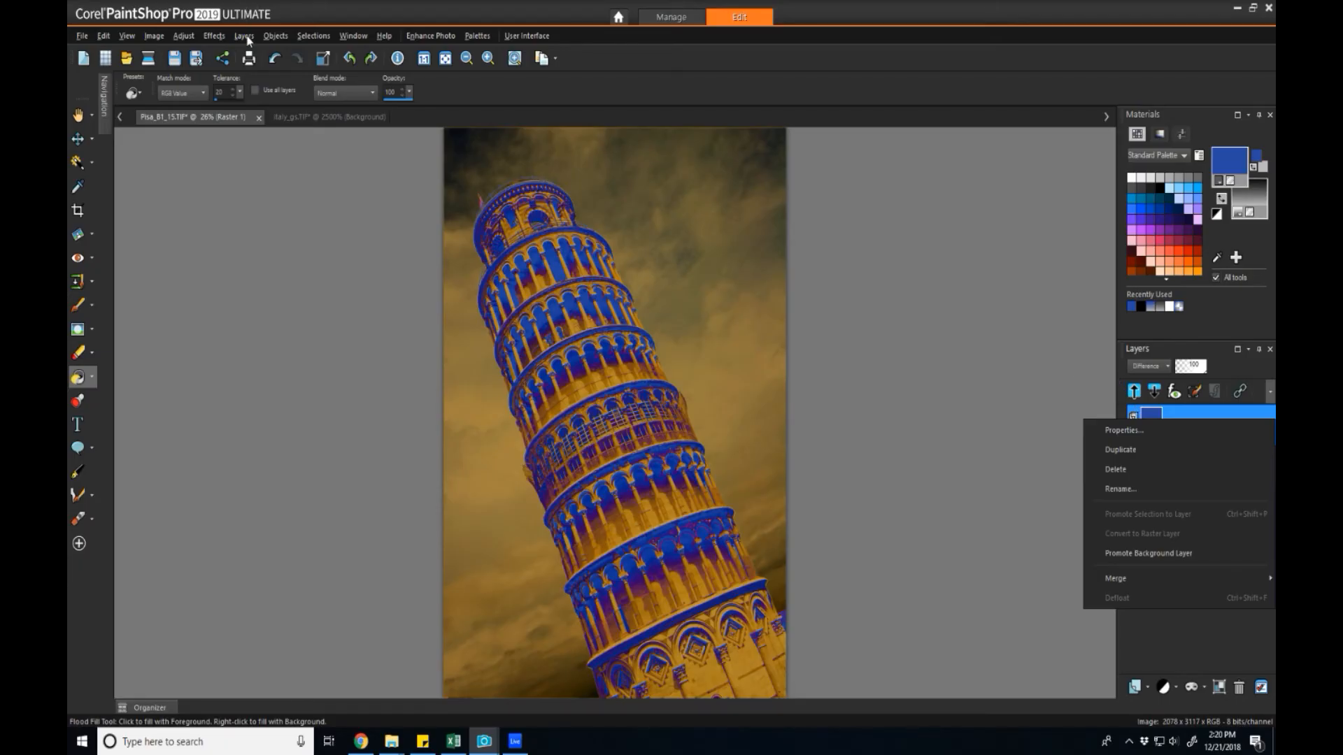
# Use Merge All (Flatten) to combine the blue Difference layer and the Pisa photo into one Background layer.
pyautogui.click(245, 36)
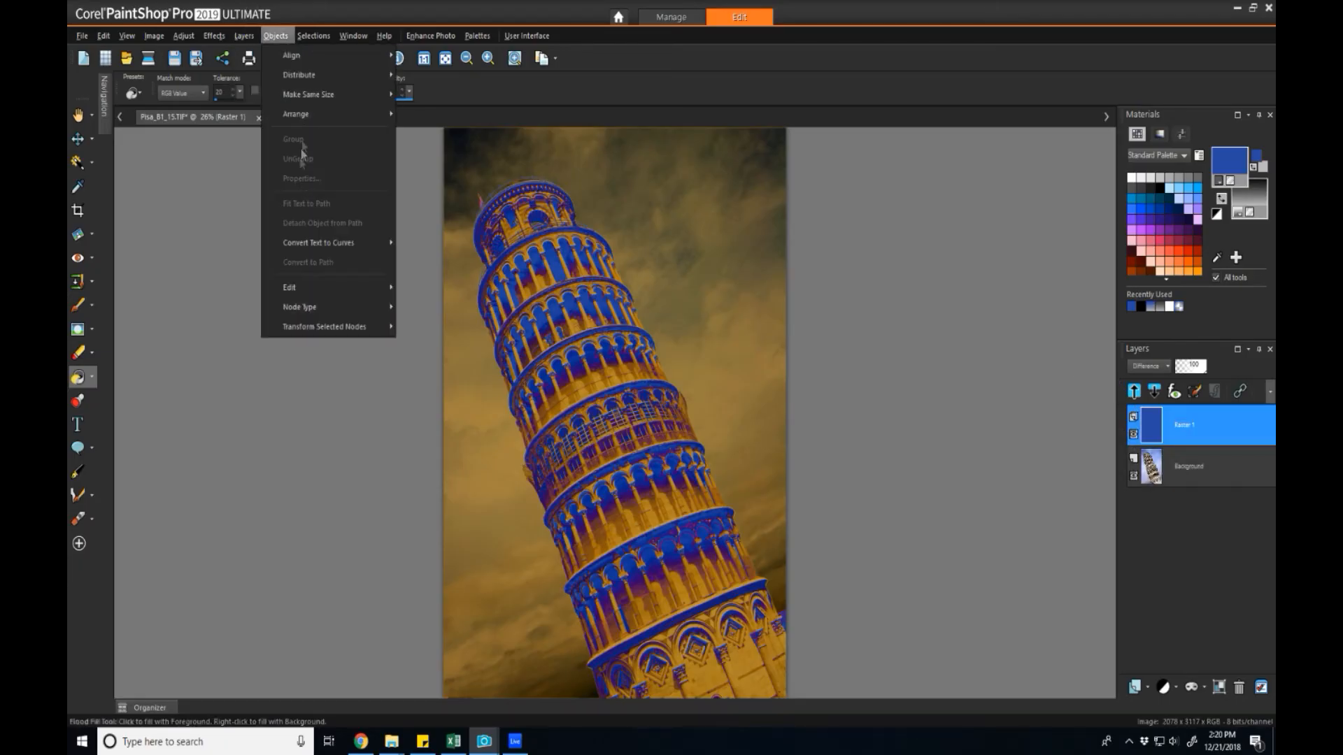
pyautogui.moveTo(305, 307)
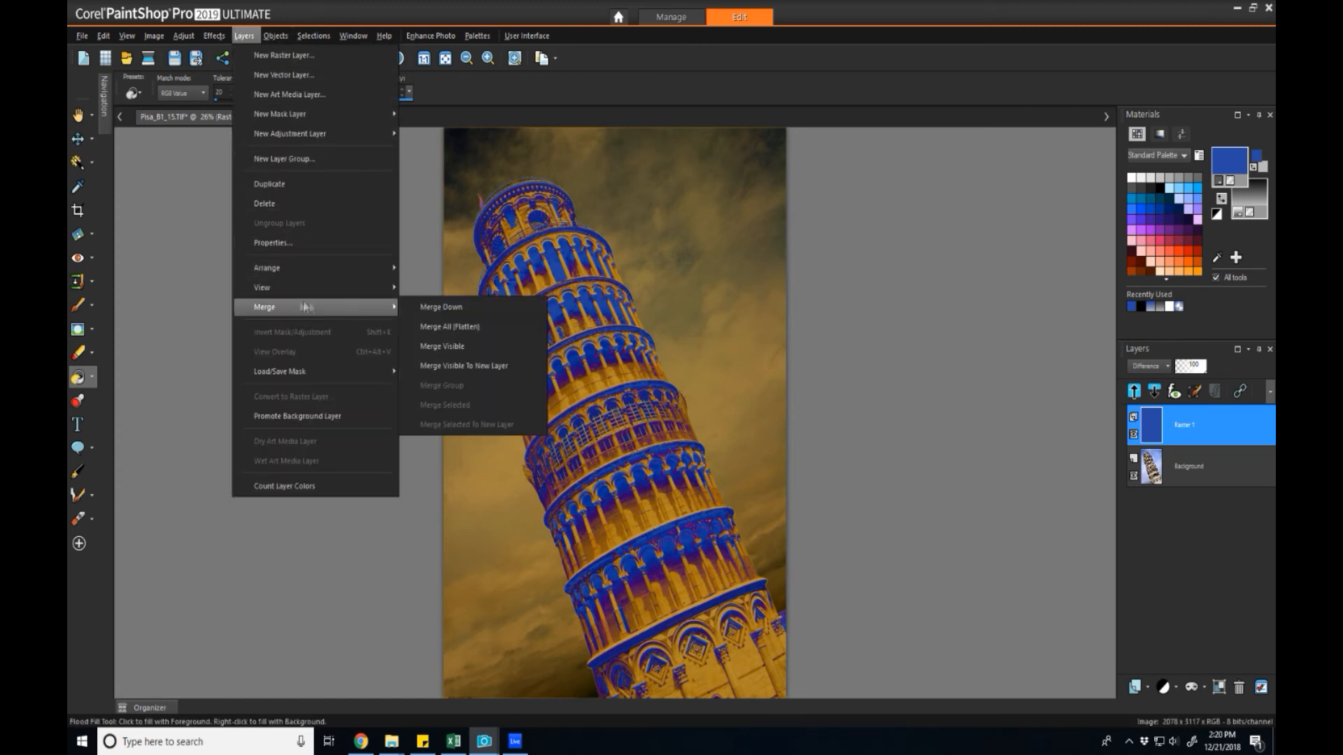
pyautogui.click(450, 326)
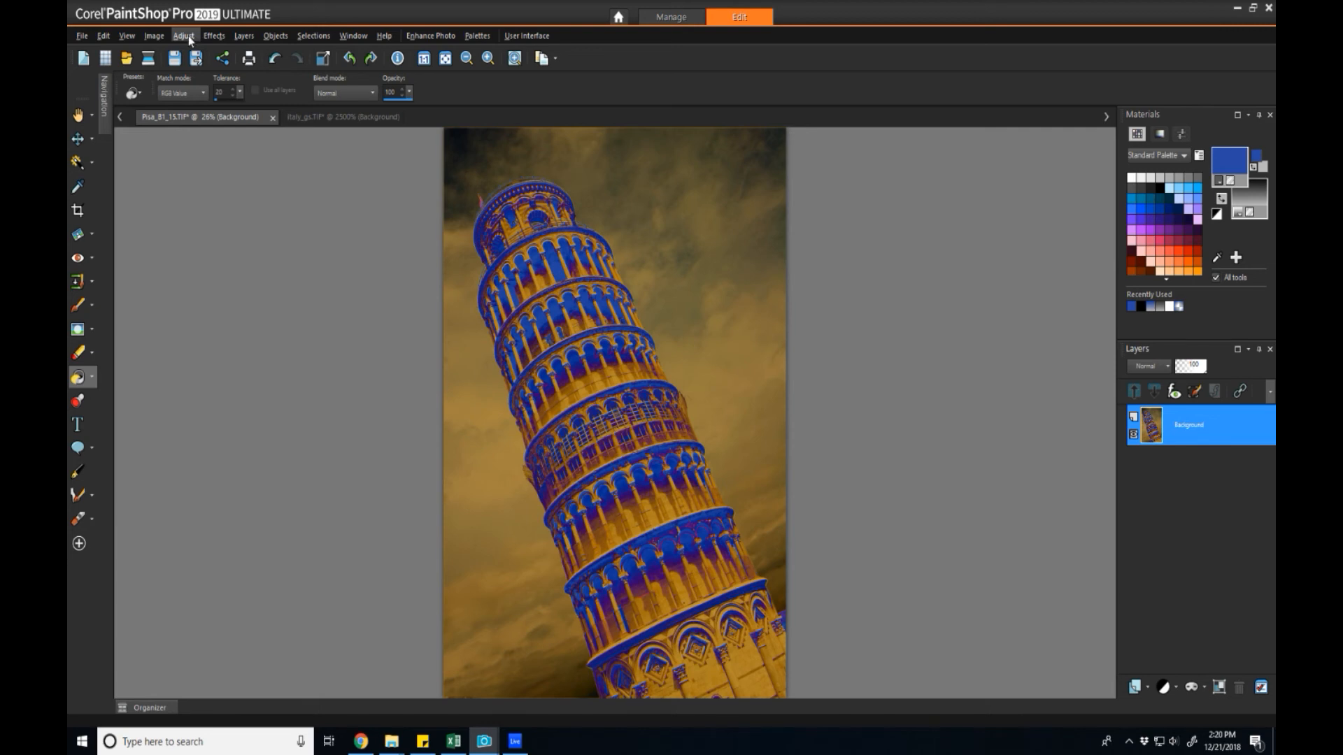
# Apply Hue/Saturation/Lightness with Saturation at -100 to turn the image grayscale.
pyautogui.click(184, 35)
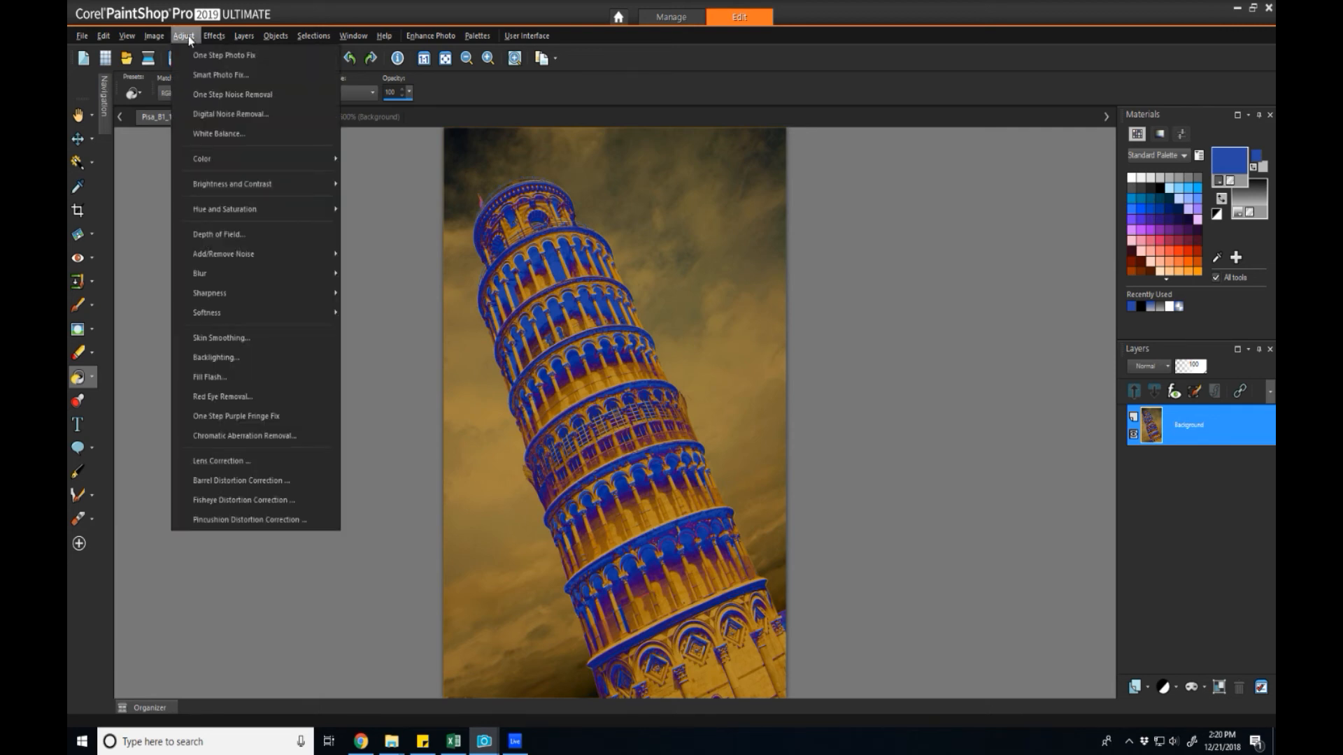
pyautogui.press('Right')
pyautogui.press('Right')
pyautogui.press('Left')
pyautogui.click(185, 36)
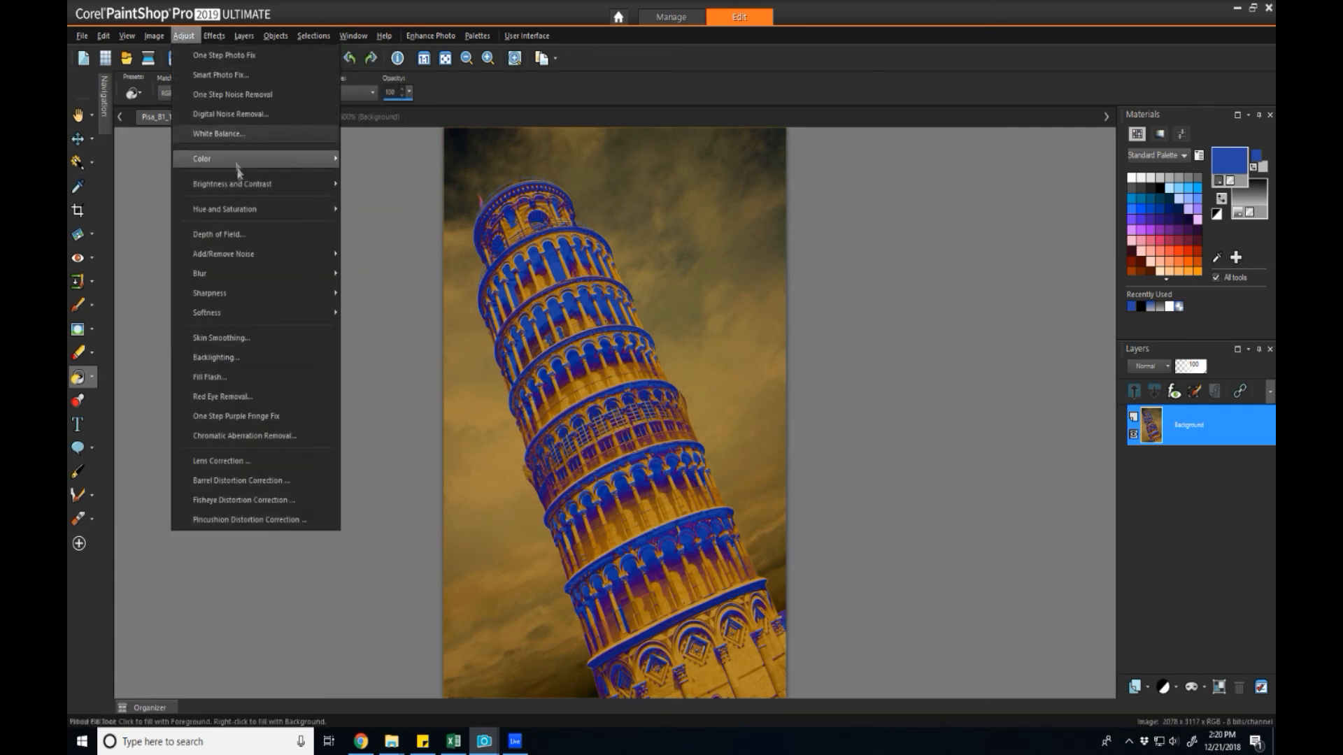
pyautogui.moveTo(294, 210)
pyautogui.click(403, 228)
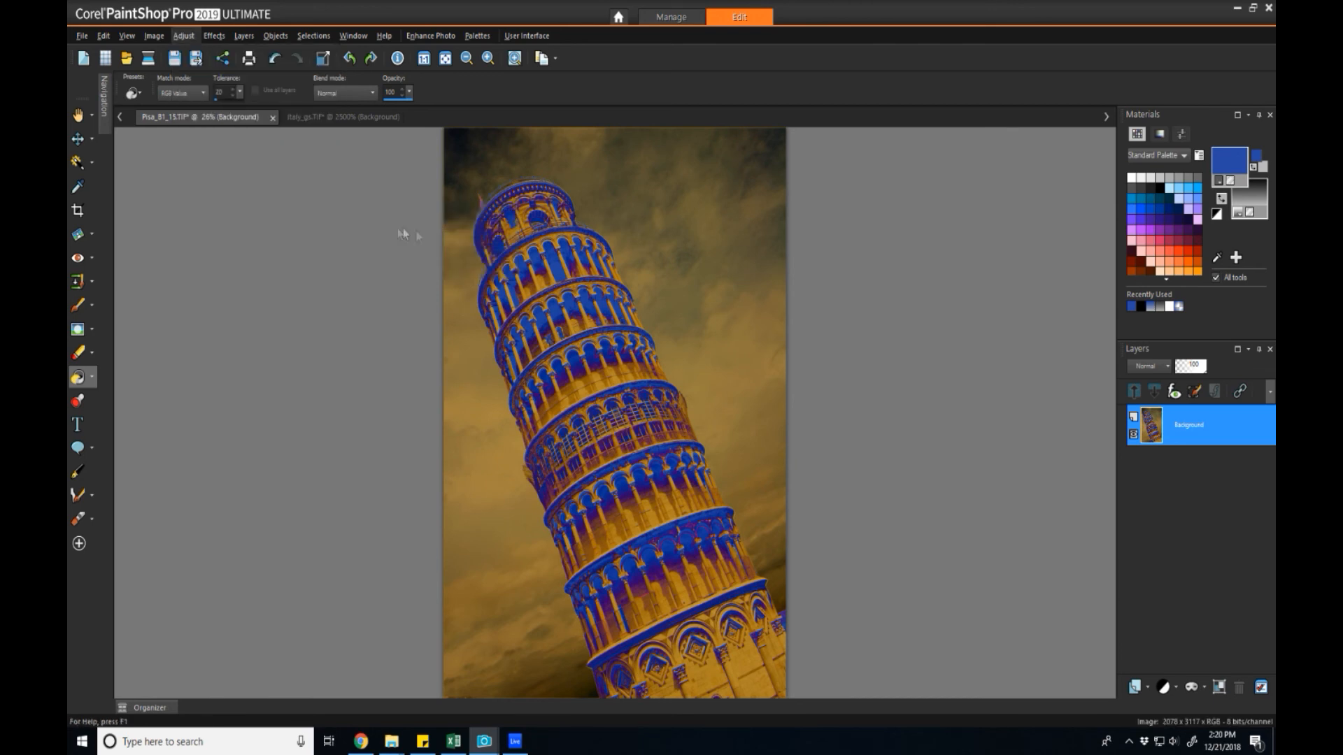
pyautogui.moveTo(624, 381); pyautogui.dragTo(624, 420)
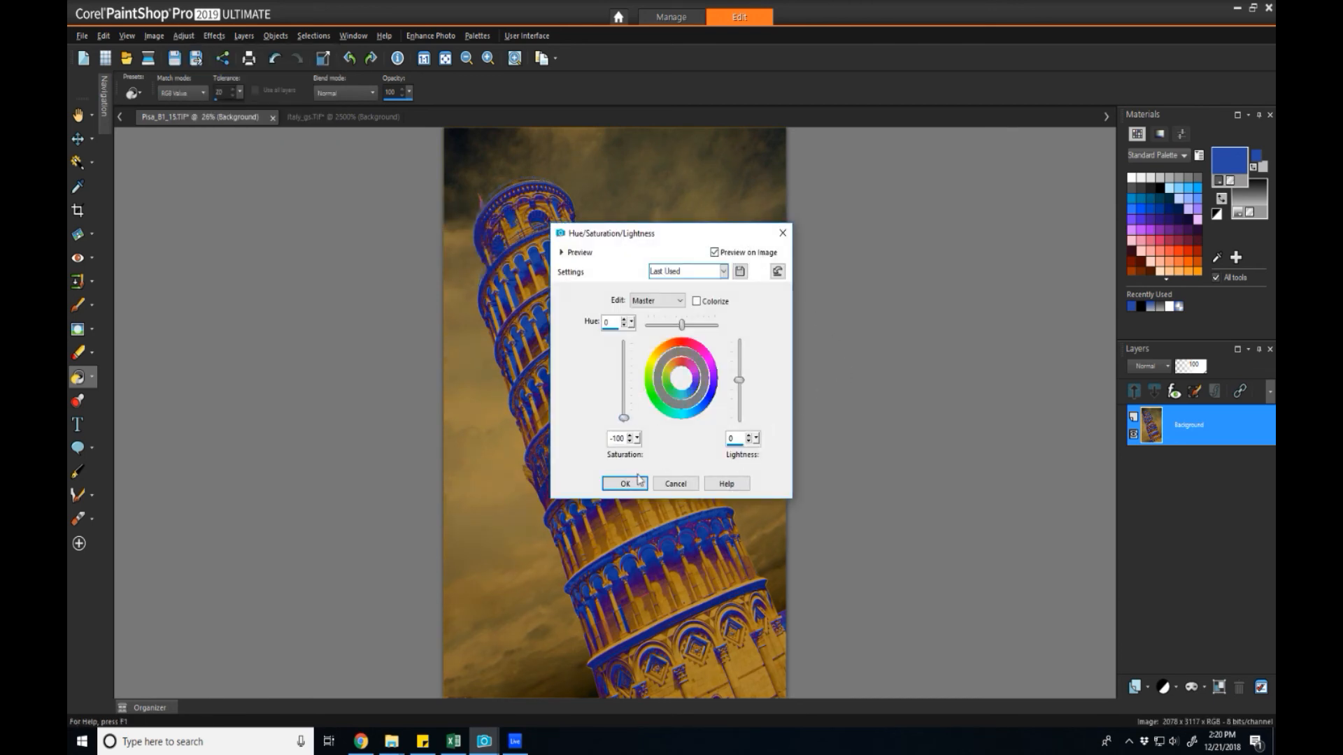
pyautogui.click(624, 483)
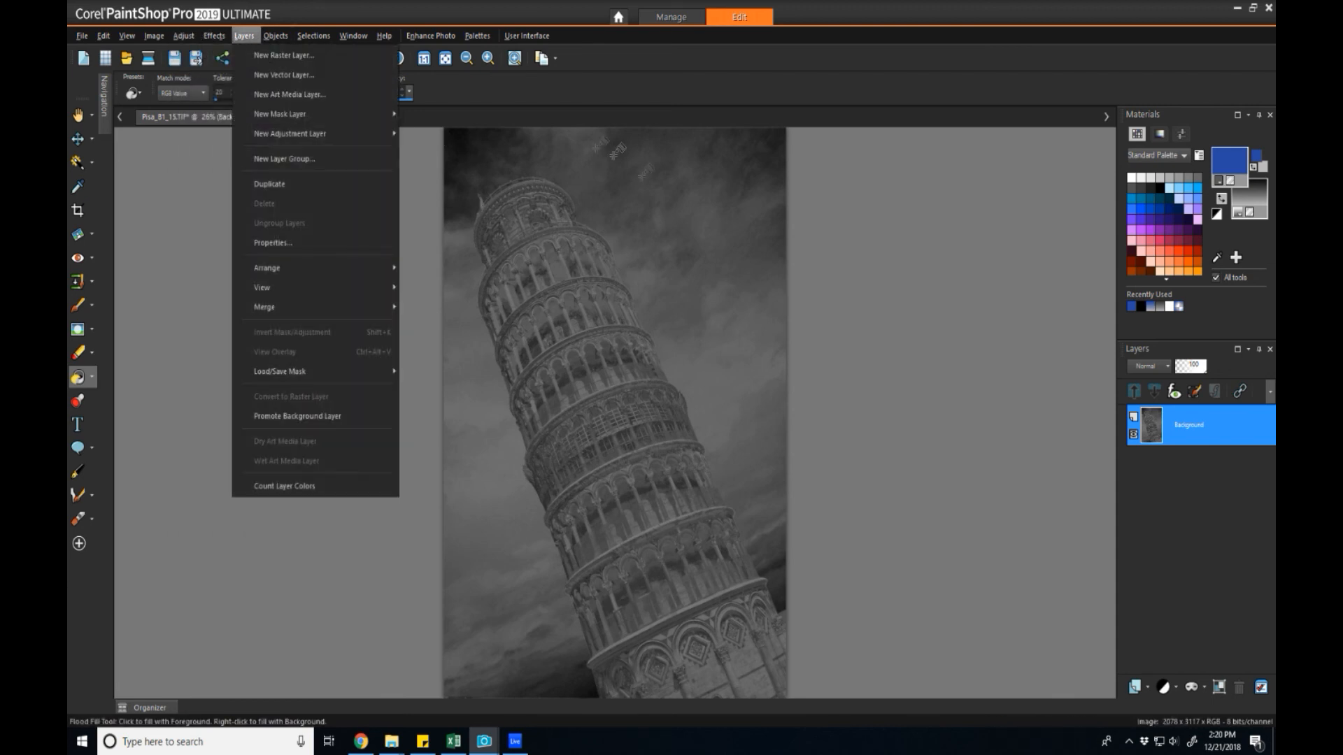
# Look through the Layers and Image menus without applying any command.
pyautogui.click(245, 37)
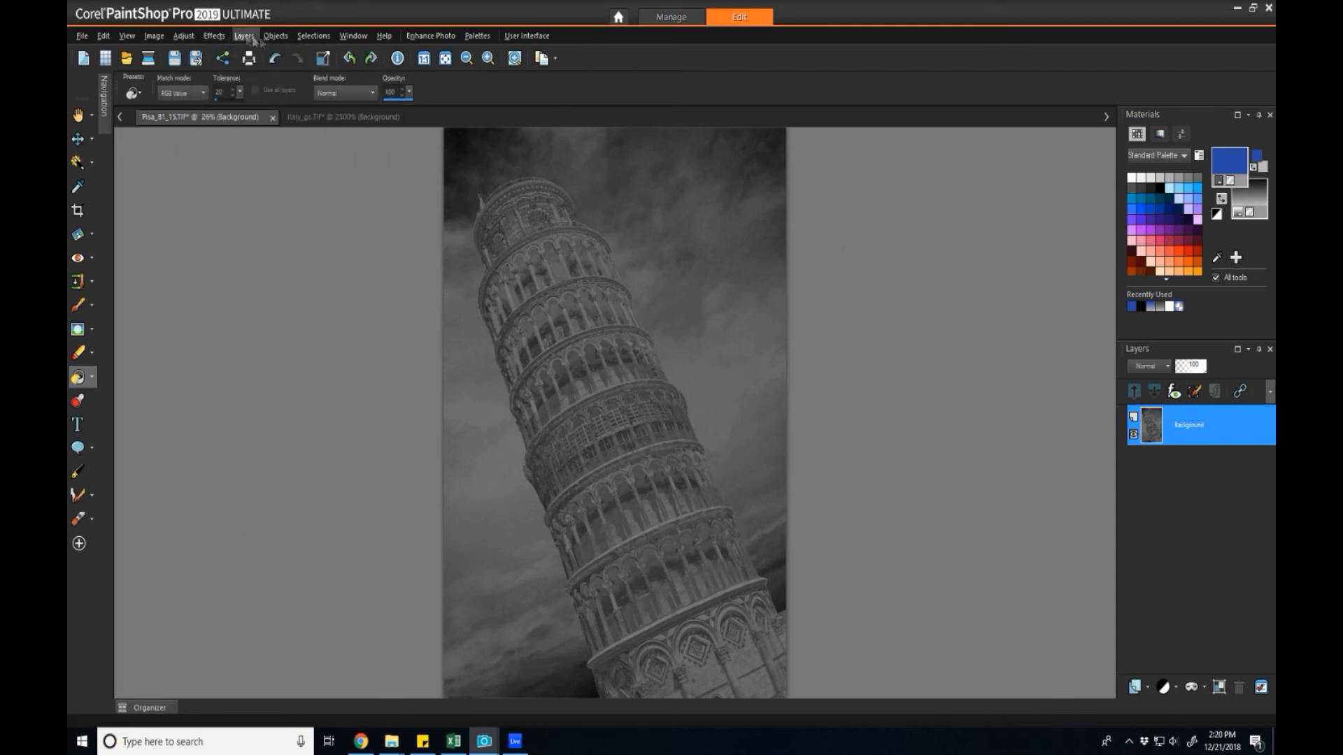
pyautogui.click(158, 37)
pyautogui.click(160, 37)
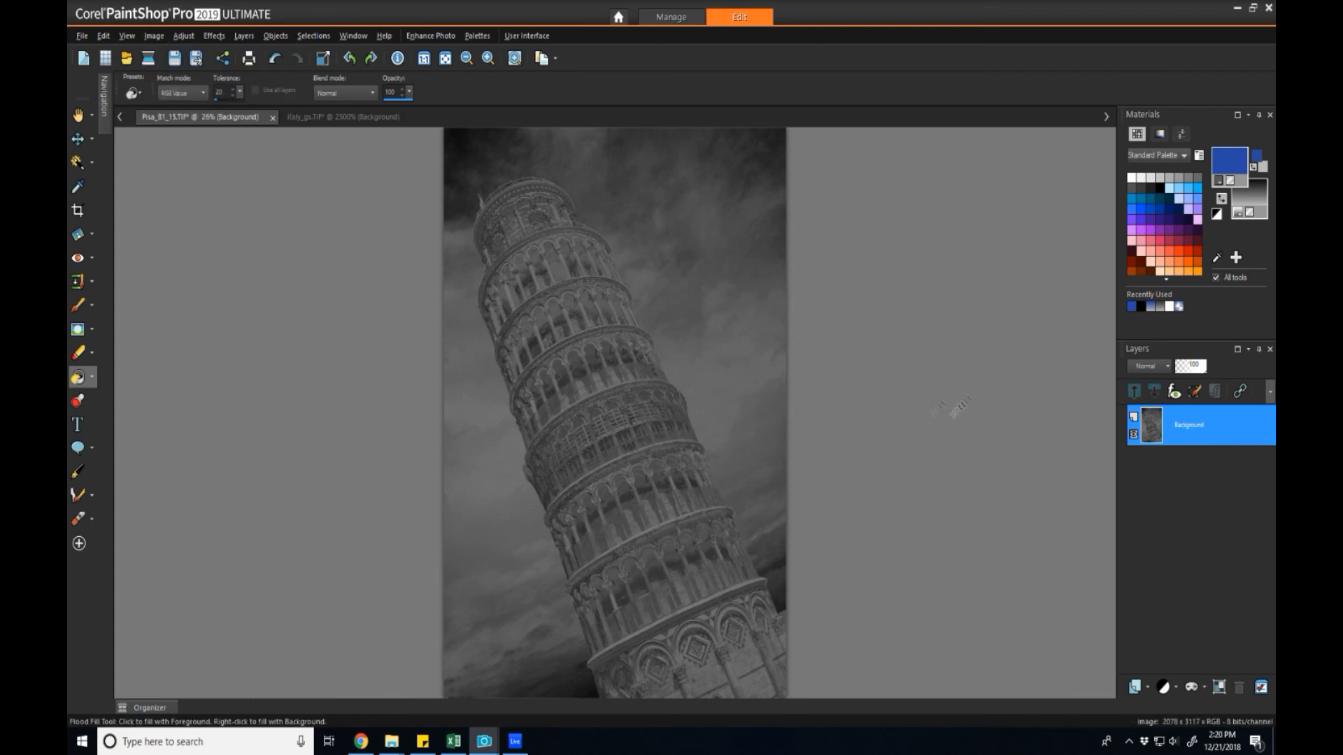
pyautogui.moveTo(1159, 436)
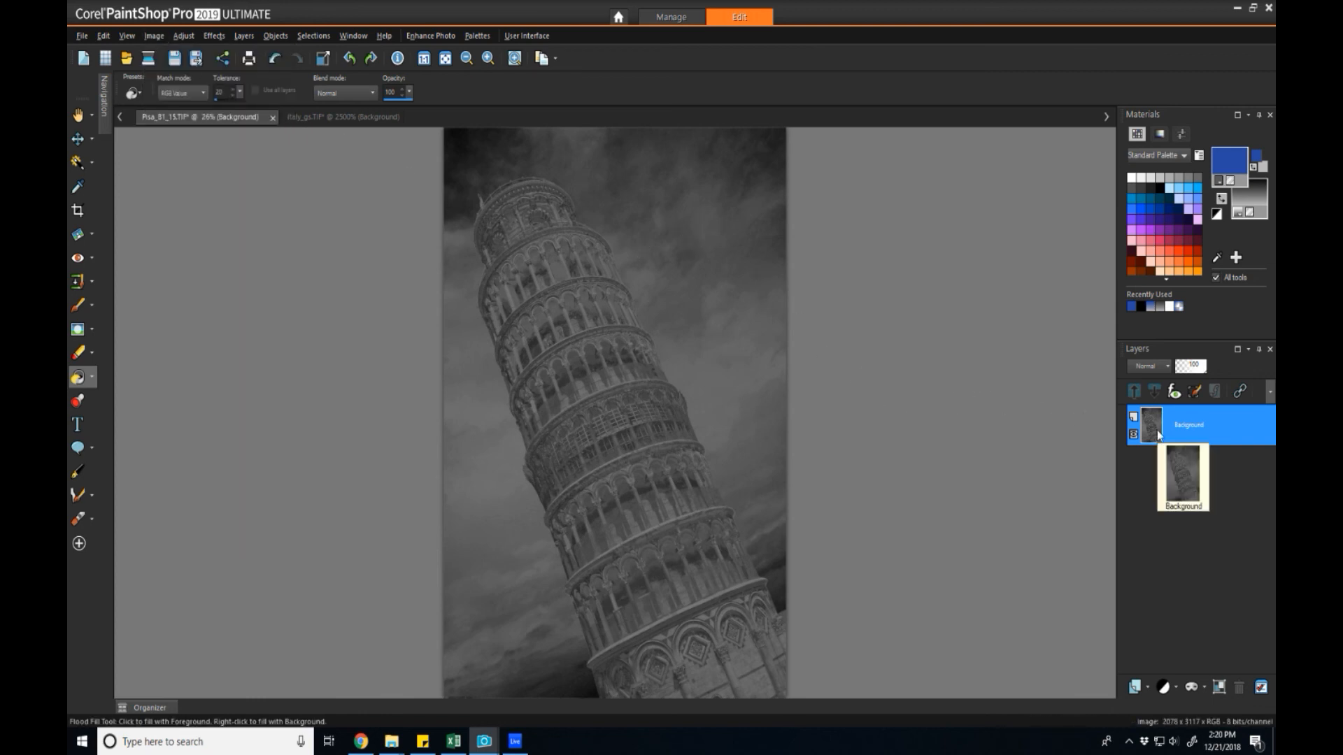